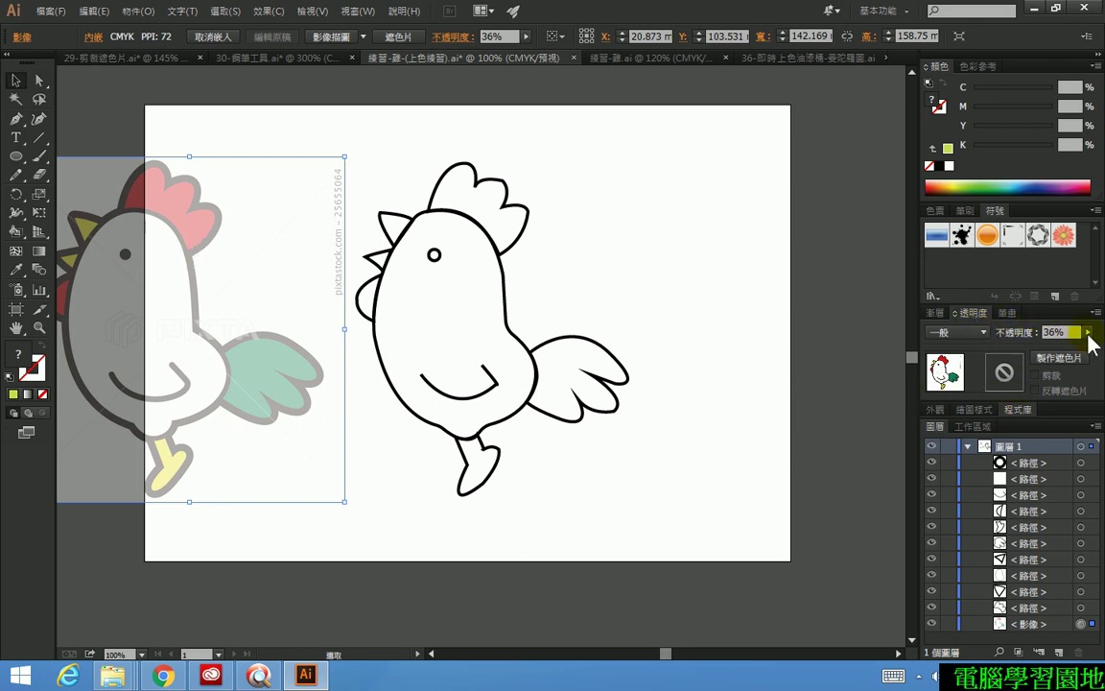
Set the reference rooster image's opacity to 100% and move it slightly left, away from the line drawing
{"action": "left_click", "coordinate": [1088, 333]}
{"action": "left_click_drag", "start_coordinate": [1046, 346], "coordinate": [1101, 345]}
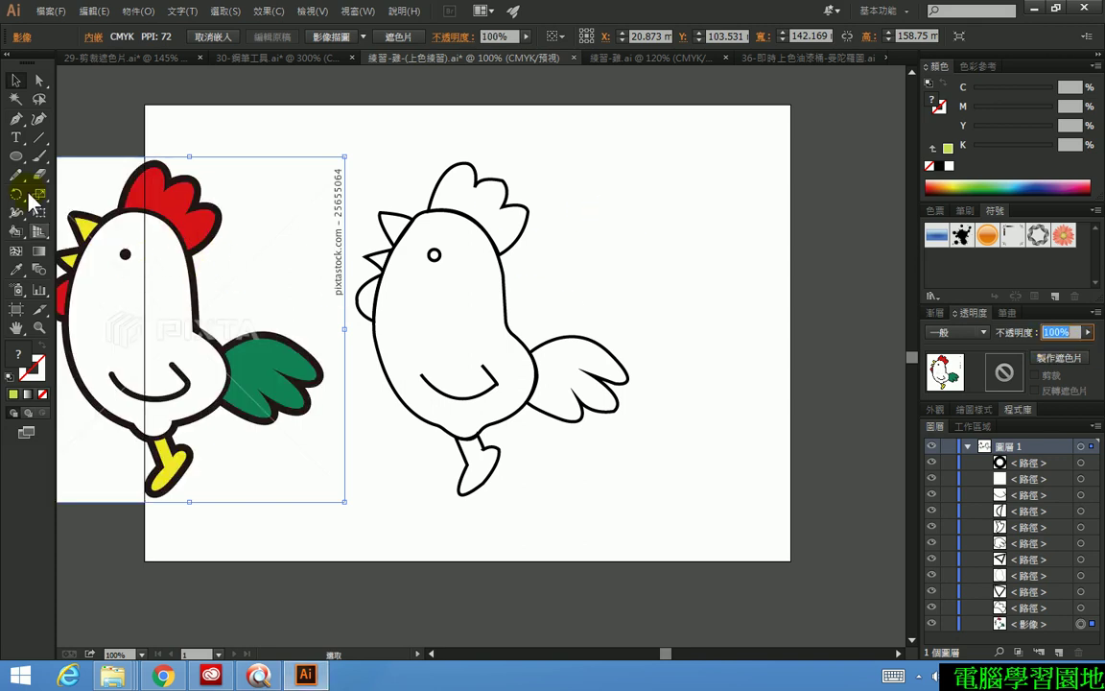
{"action": "left_click", "coordinate": [101, 115]}
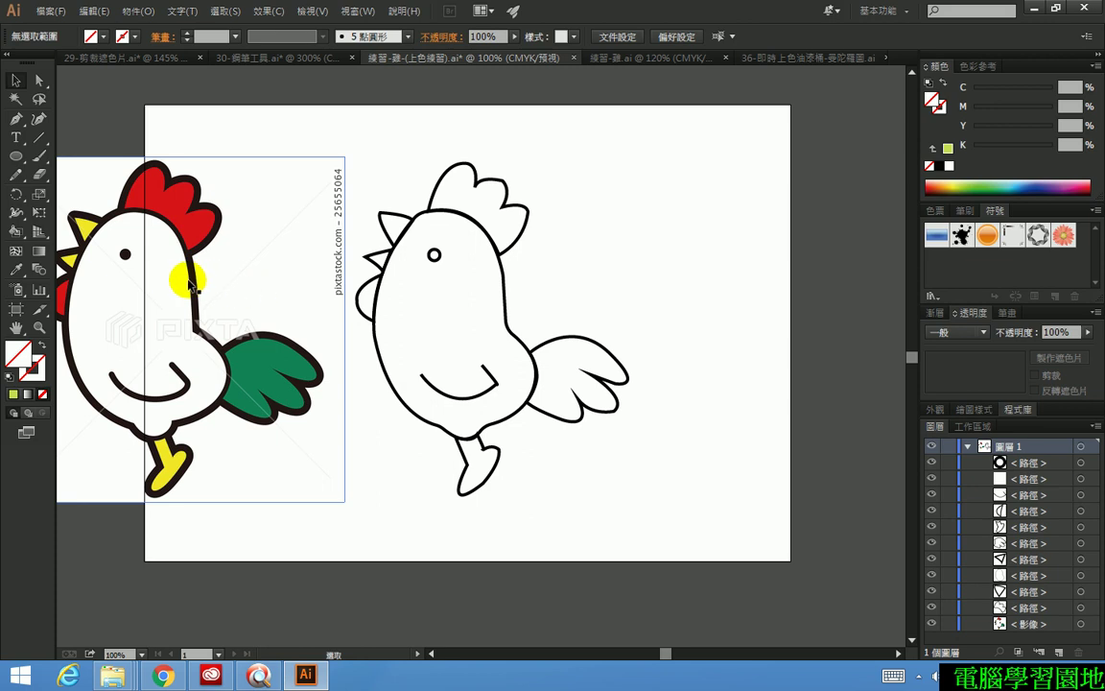
{"action": "left_click_drag", "start_coordinate": [153, 130], "coordinate": [217, 133]}
{"action": "left_click", "coordinate": [168, 234]}
{"action": "left_click_drag", "start_coordinate": [123, 179], "coordinate": [77, 183]}
{"action": "left_click", "coordinate": [345, 128]}
Select all paths of the rooster line drawing for the Live Paint Bucket and display the colour swatches
{"action": "left_click_drag", "start_coordinate": [393, 132], "coordinate": [744, 530]}
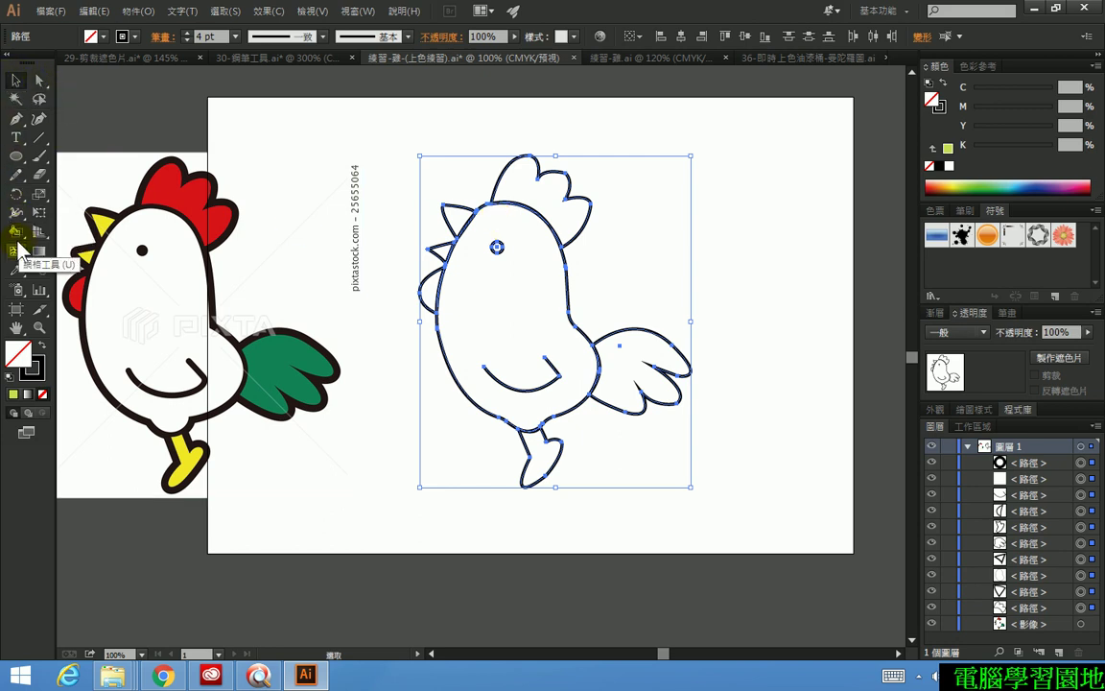
{"action": "mouse_move", "coordinate": [14, 234]}
{"action": "left_mouse_down"}
{"action": "mouse_move", "coordinate": [15, 209]}
{"action": "mouse_move", "coordinate": [39, 233]}
{"action": "mouse_move", "coordinate": [94, 233]}
{"action": "mouse_move", "coordinate": [75, 255]}
{"action": "left_mouse_up"}
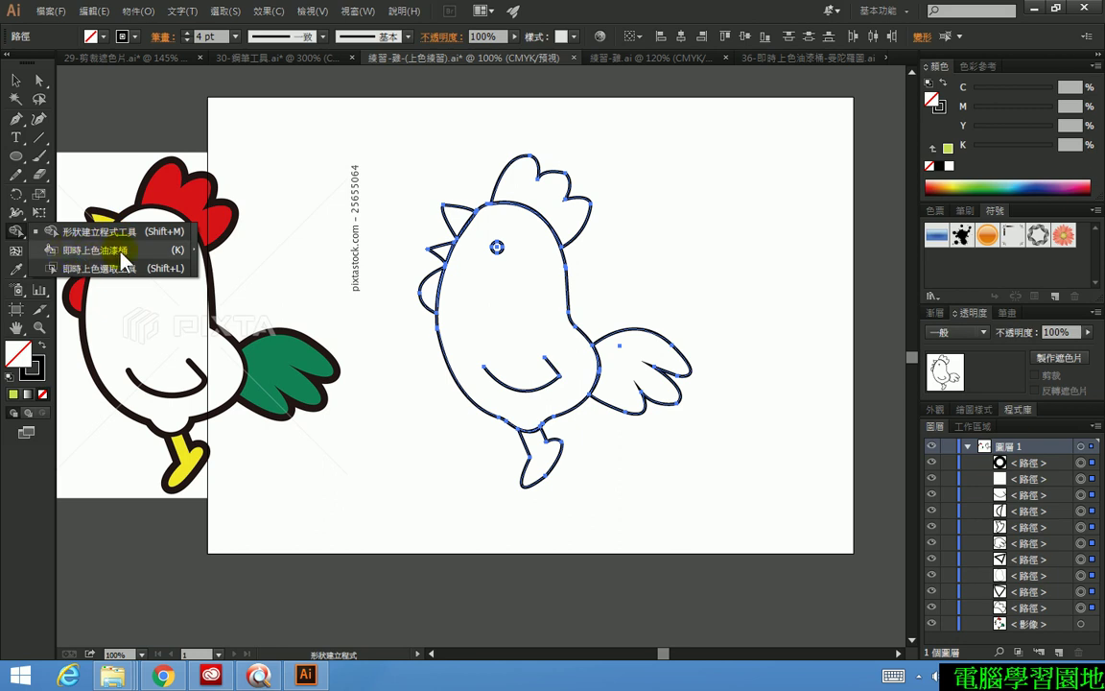
{"action": "left_click_drag", "start_coordinate": [124, 257], "coordinate": [125, 257]}
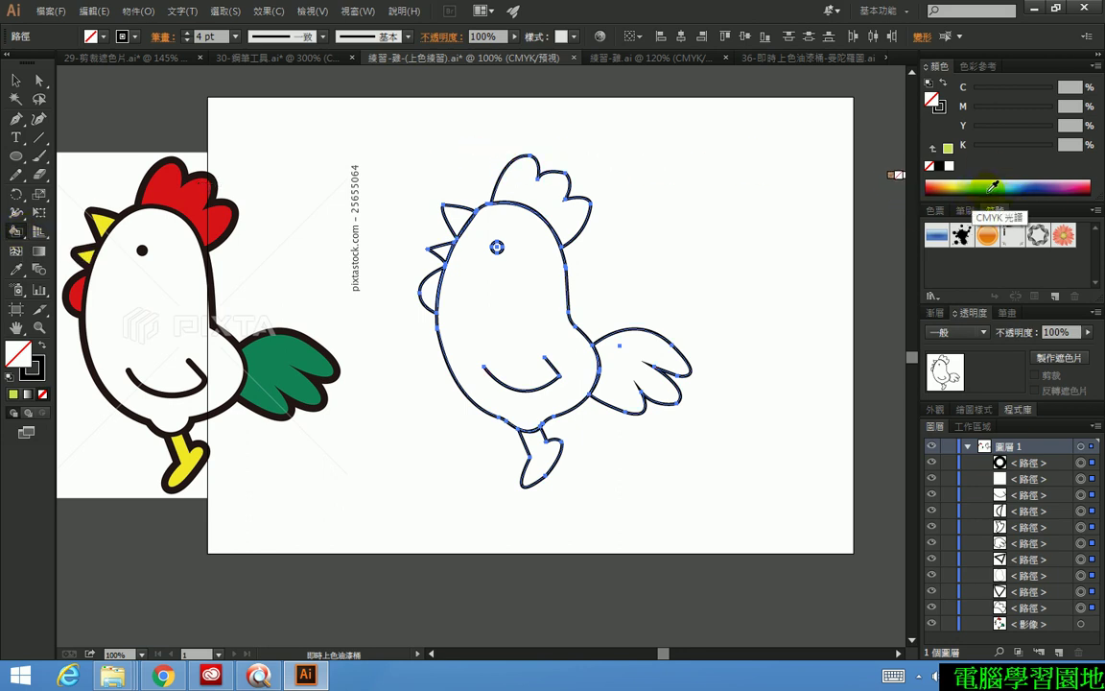
{"action": "left_click", "coordinate": [934, 210]}
Try swatch colours and a mixed teal fill of C 62, M 0, Y 44, K 0, and look at its colour guide
{"action": "left_click", "coordinate": [972, 254]}
{"action": "left_click", "coordinate": [995, 267]}
{"action": "left_click", "coordinate": [993, 263]}
{"action": "left_click_drag", "start_coordinate": [1033, 93], "coordinate": [1013, 141]}
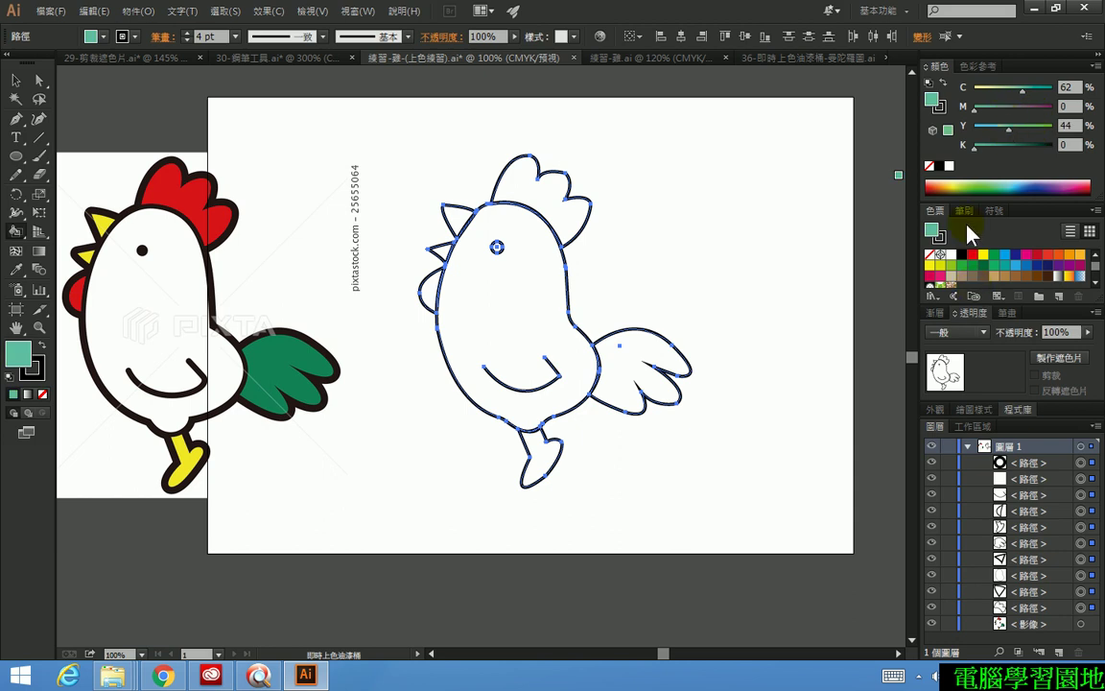
{"action": "left_click", "coordinate": [976, 68]}
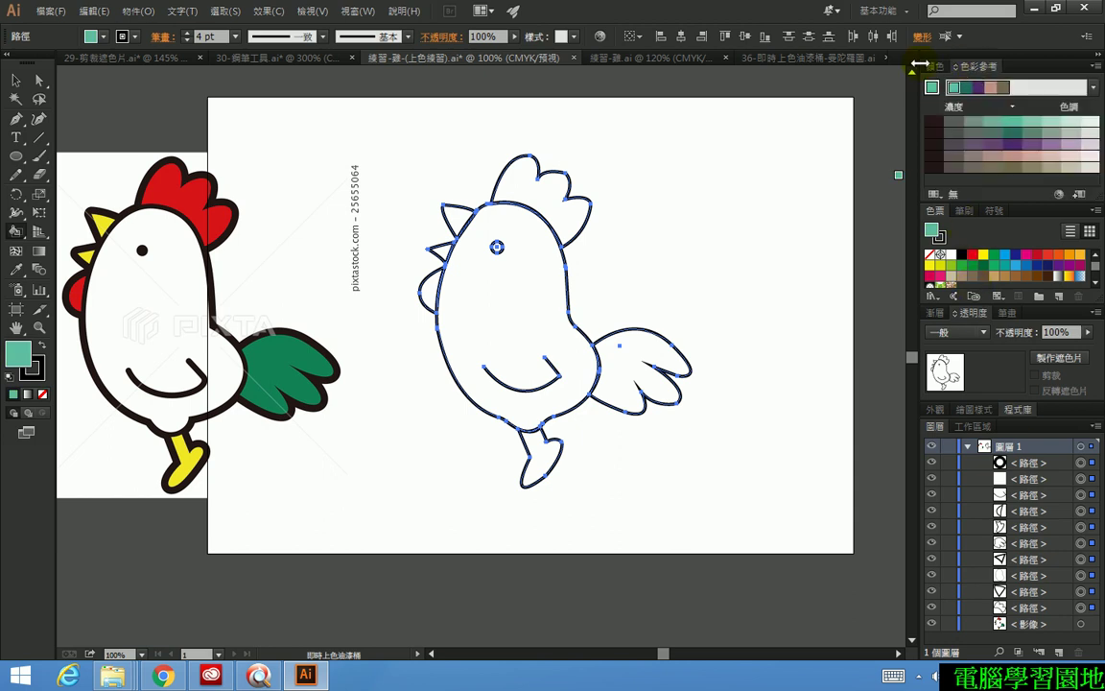
{"action": "left_click", "coordinate": [934, 67]}
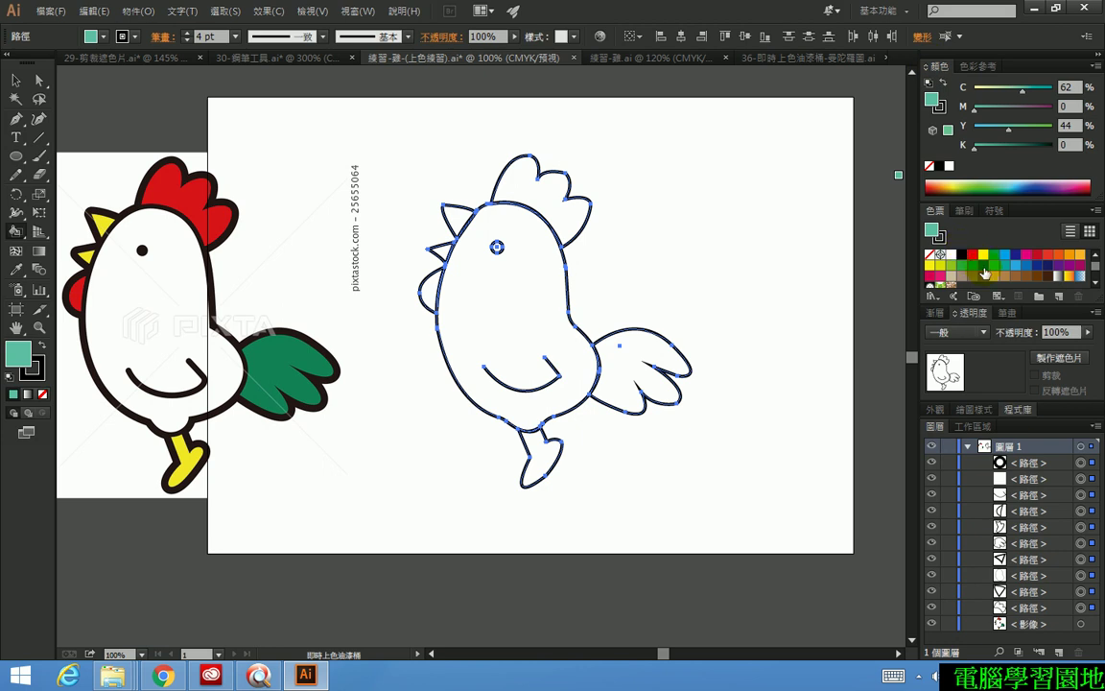
Turn the selected paths into a Live Paint group, filling the comb red and the beak and leg yellow
{"action": "left_click", "coordinate": [972, 254]}
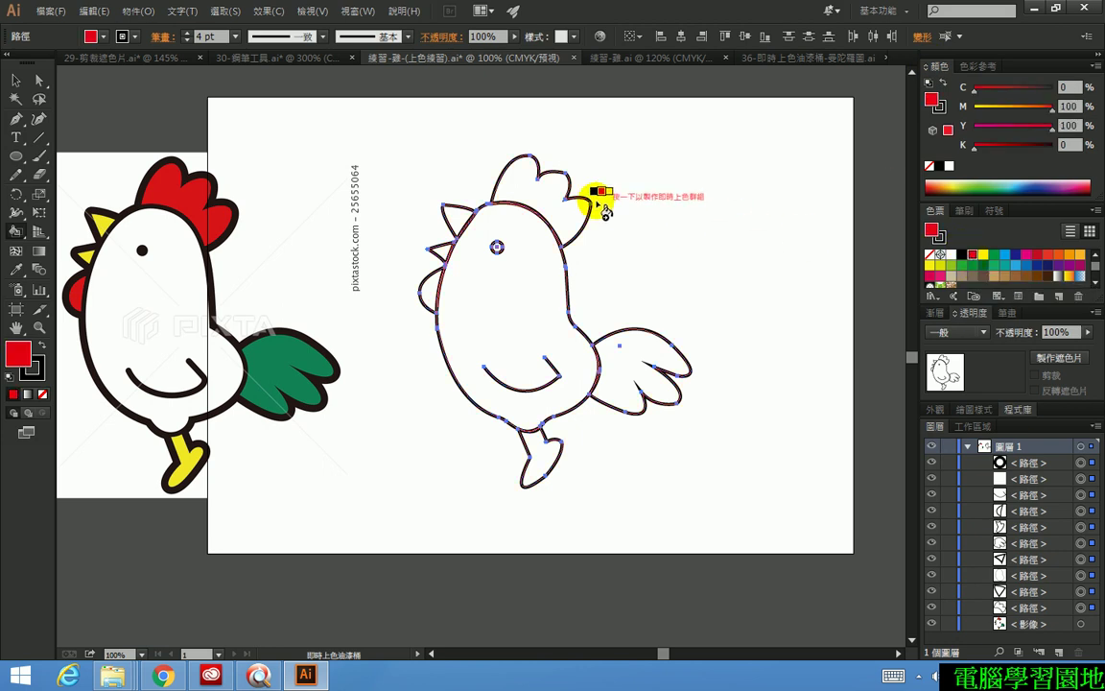
{"action": "left_click", "coordinate": [556, 194]}
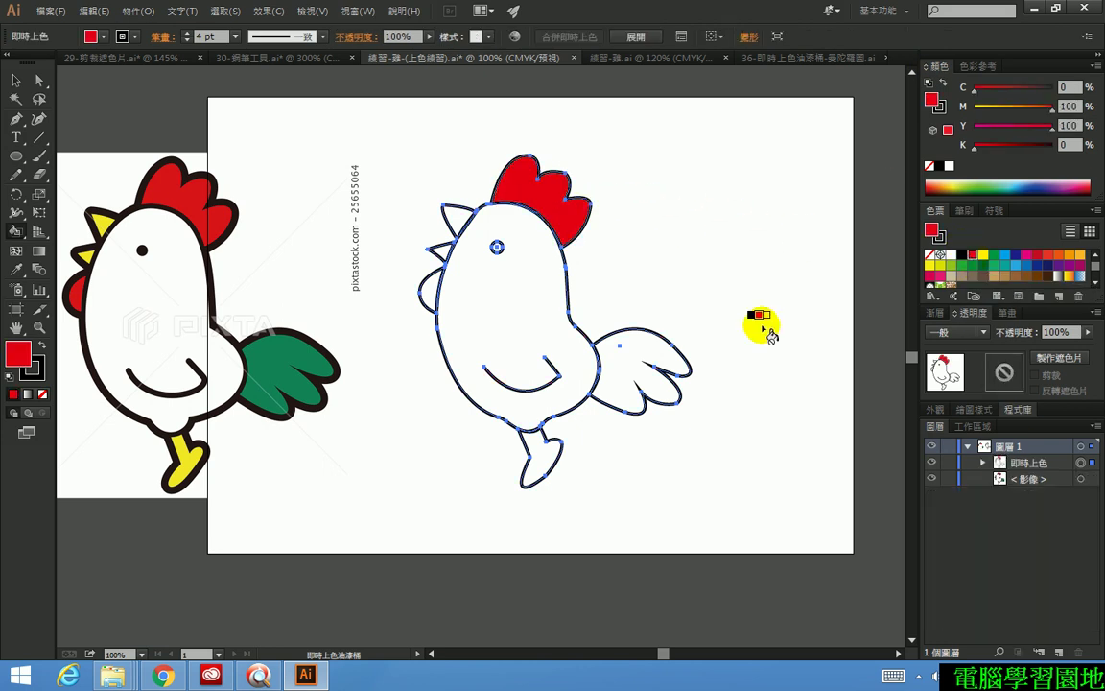
{"action": "left_click", "coordinate": [983, 256]}
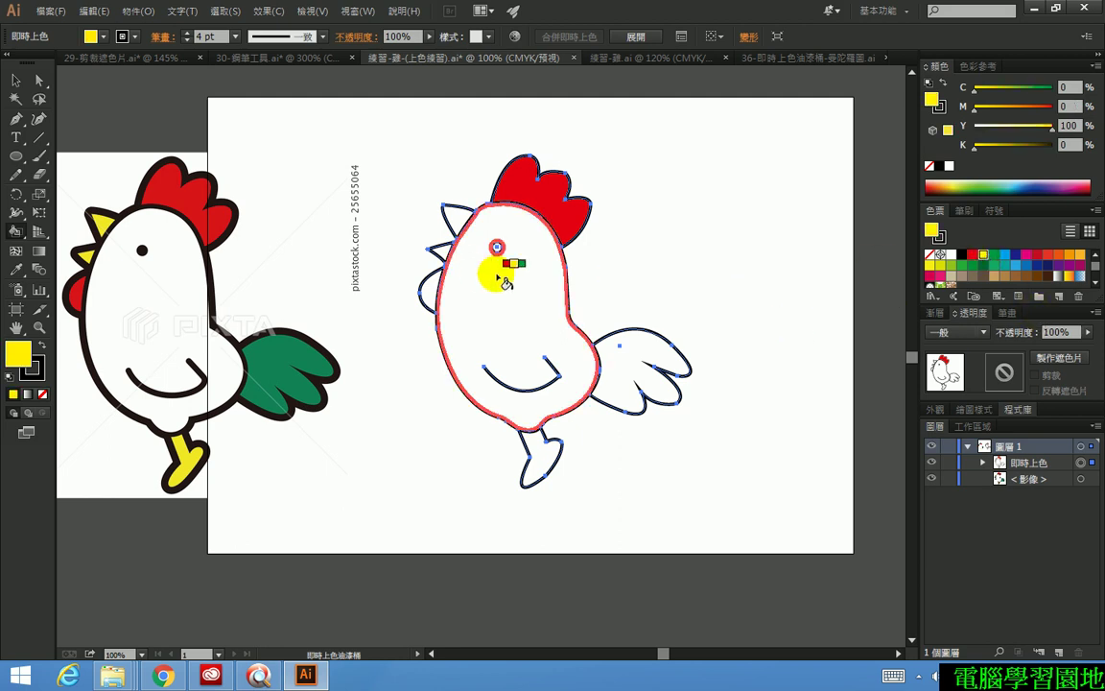
{"action": "left_click", "coordinate": [447, 234]}
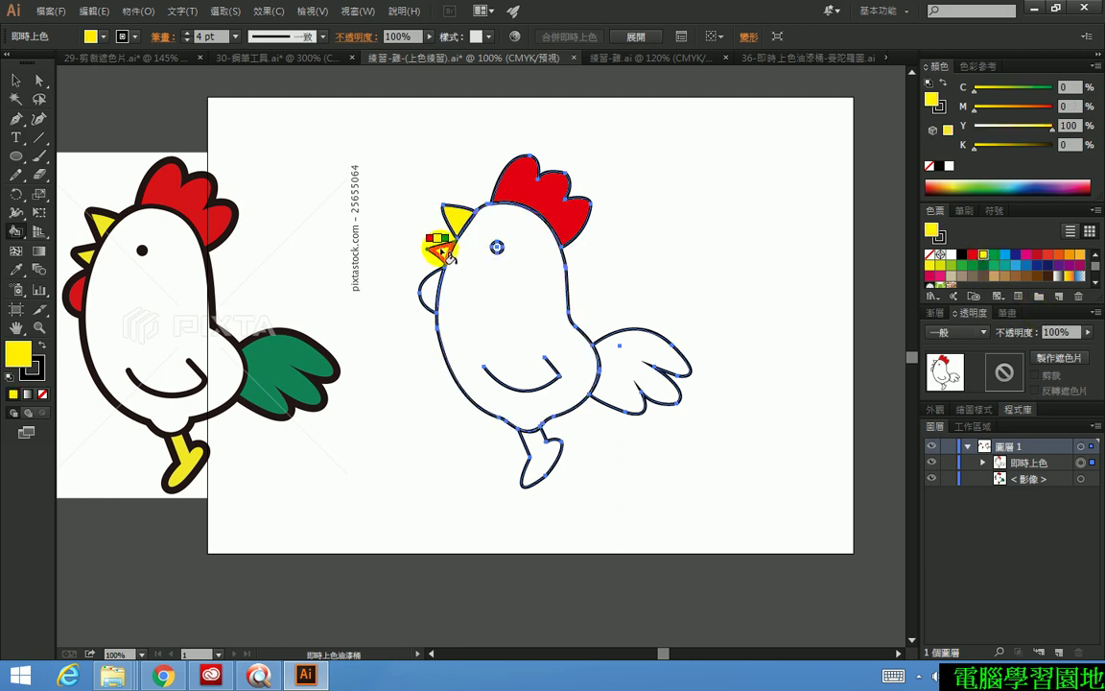
{"action": "left_click", "coordinate": [533, 458]}
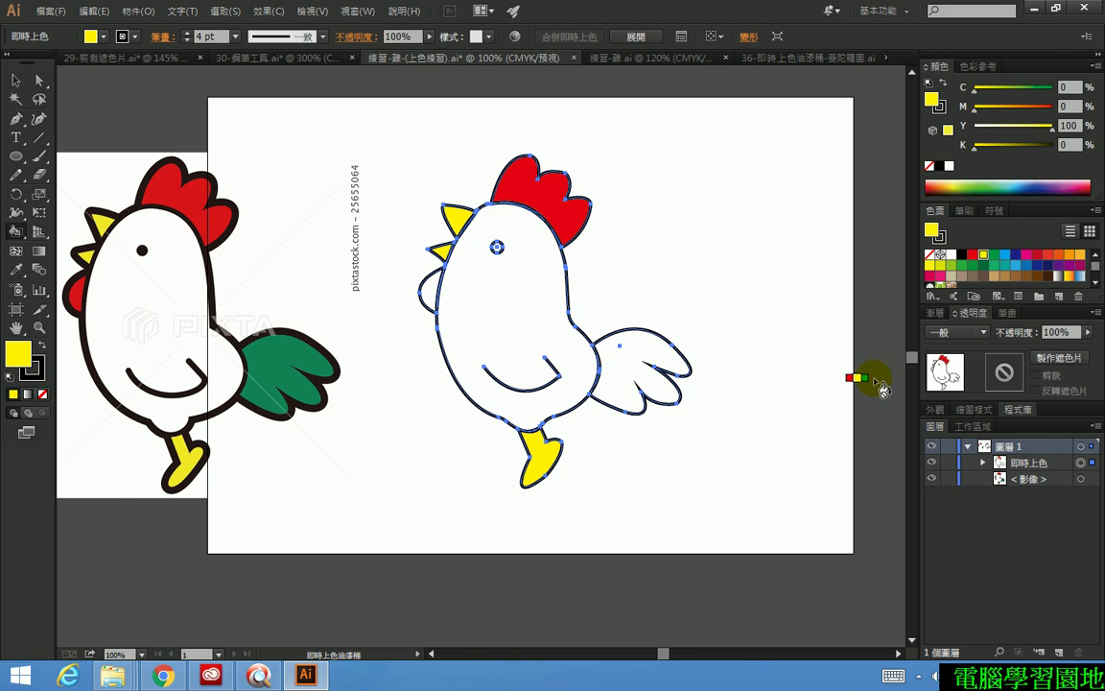
Fill the rooster's tail with green (C 85, M 10, Y 100, K 10) and its wattle with red
{"action": "left_click", "coordinate": [971, 268]}
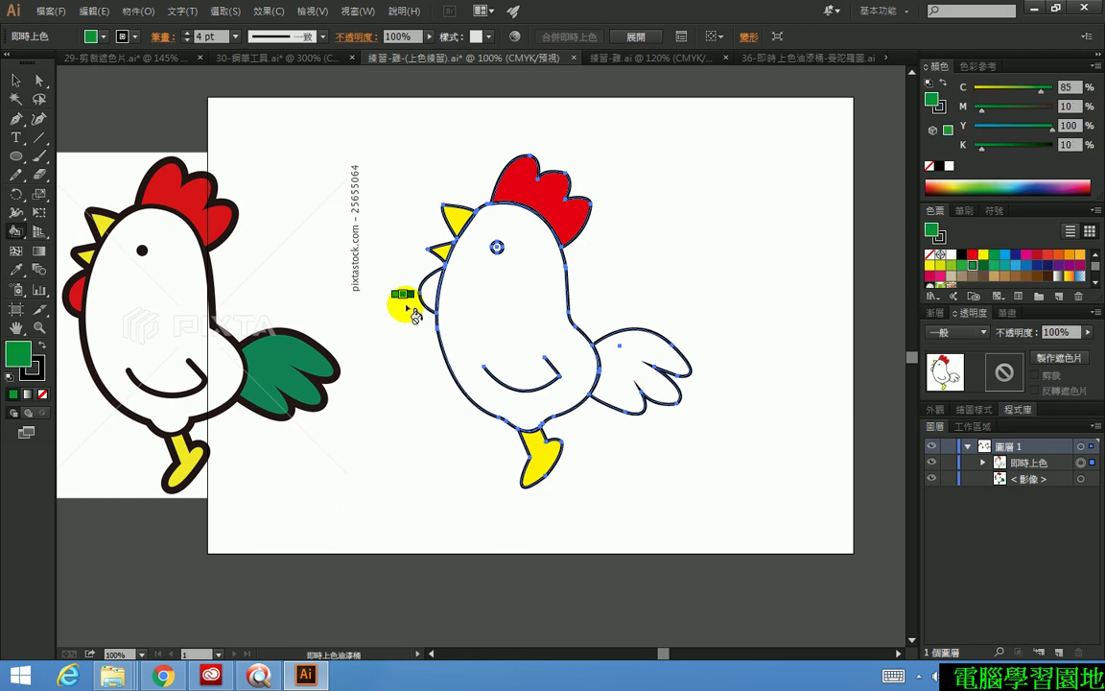
{"action": "left_click", "coordinate": [630, 355]}
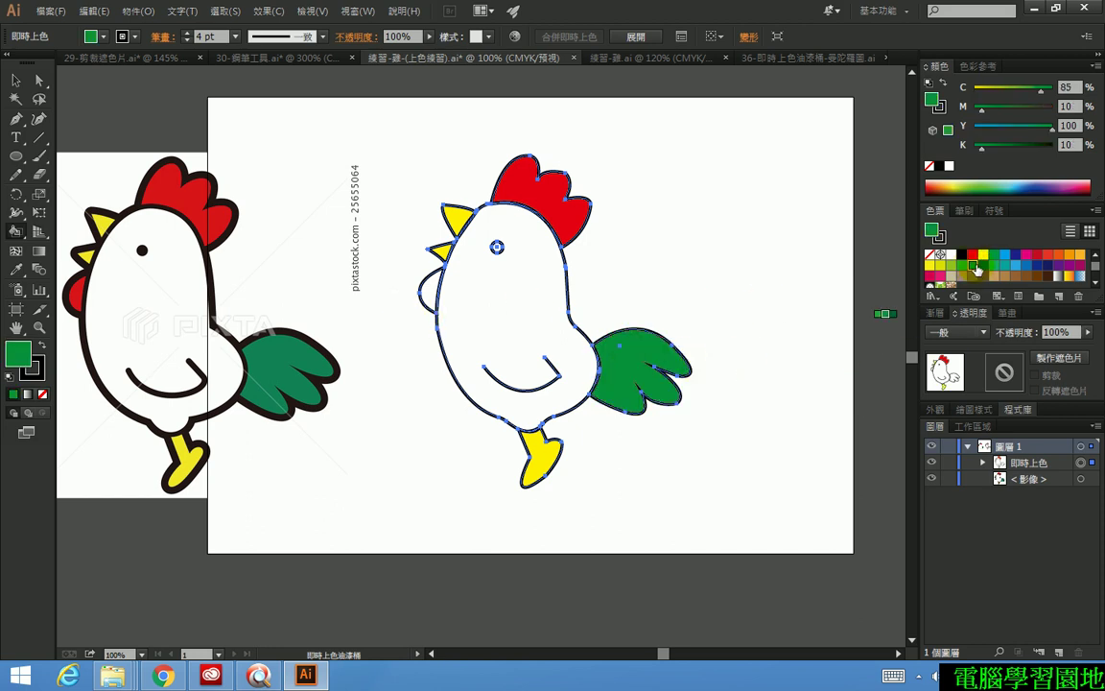
{"action": "left_click", "coordinate": [974, 257]}
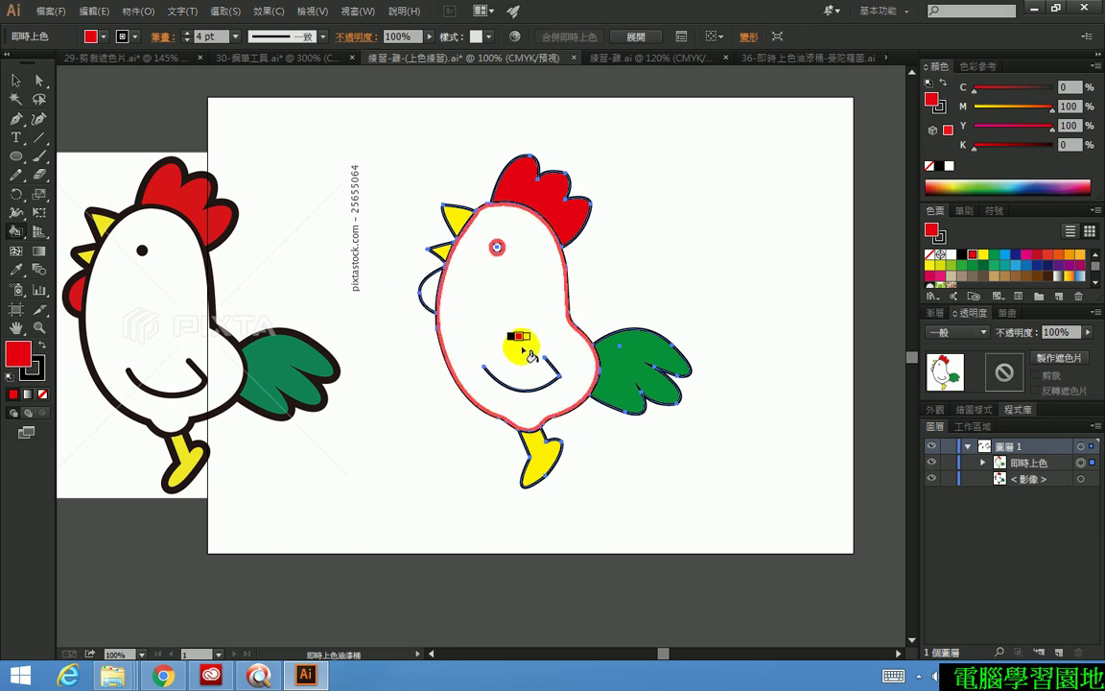
{"action": "left_click", "coordinate": [436, 295]}
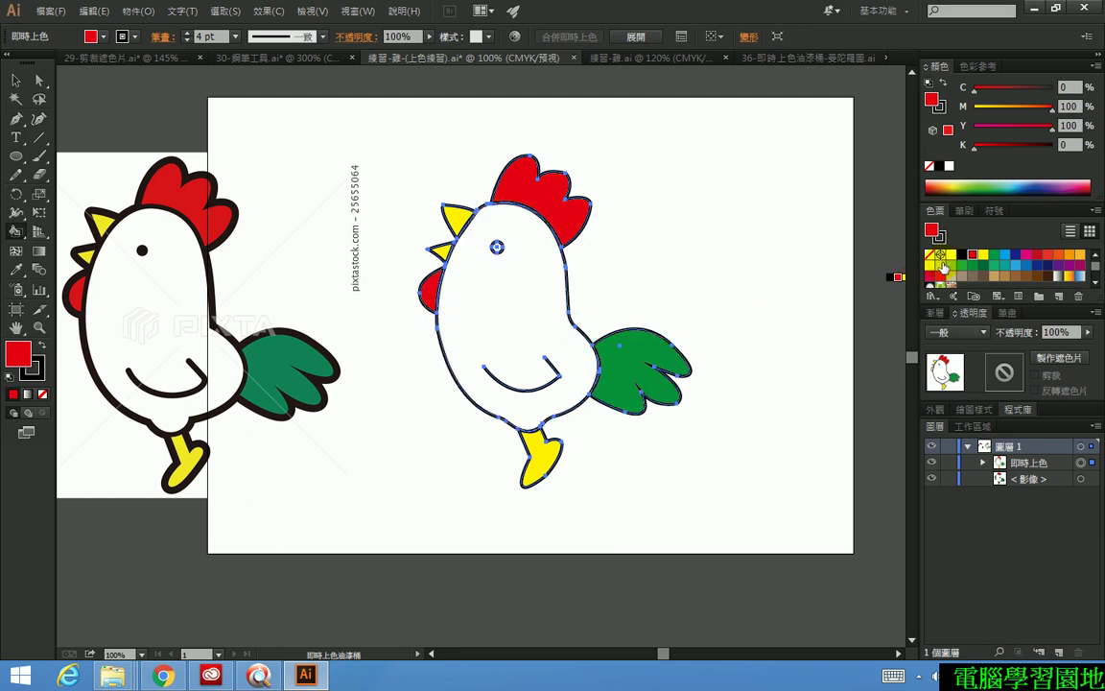
Fill the rooster's eye with black and deselect the painted artwork
{"action": "left_click", "coordinate": [963, 255]}
{"action": "left_click", "coordinate": [496, 246]}
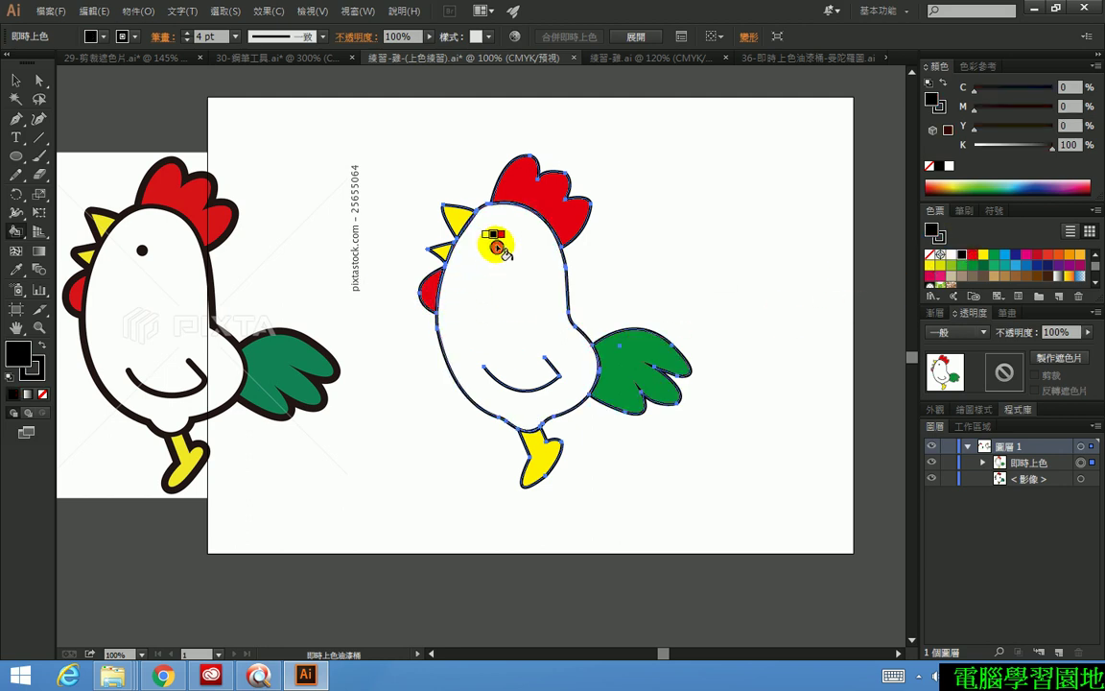
{"action": "left_click", "coordinate": [15, 79]}
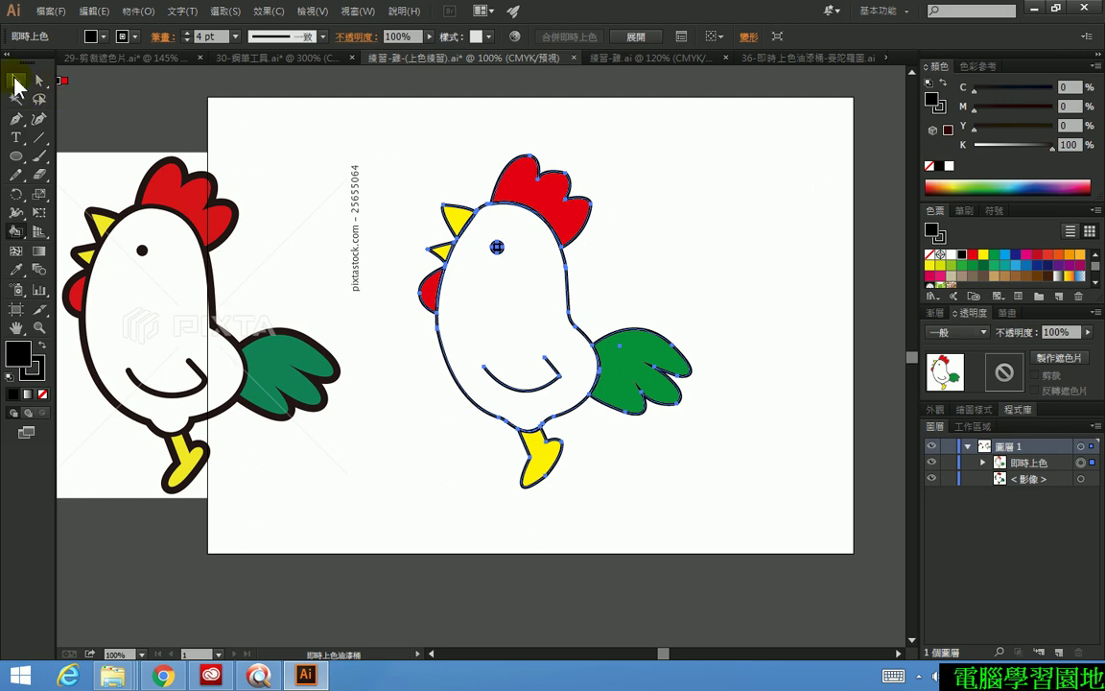
{"action": "left_click", "coordinate": [533, 204]}
{"action": "left_click", "coordinate": [763, 248]}
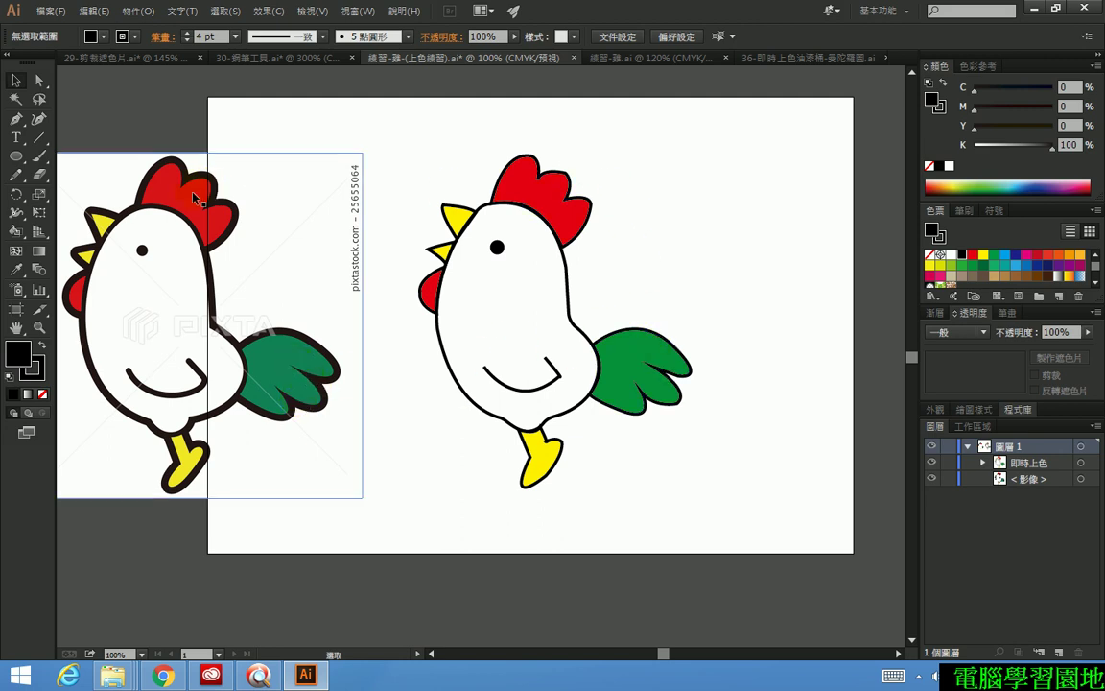
Nudge the reference image right and save its comb red, sampled with the Eyedropper, as a new swatch
{"action": "left_click_drag", "start_coordinate": [149, 254], "coordinate": [166, 253]}
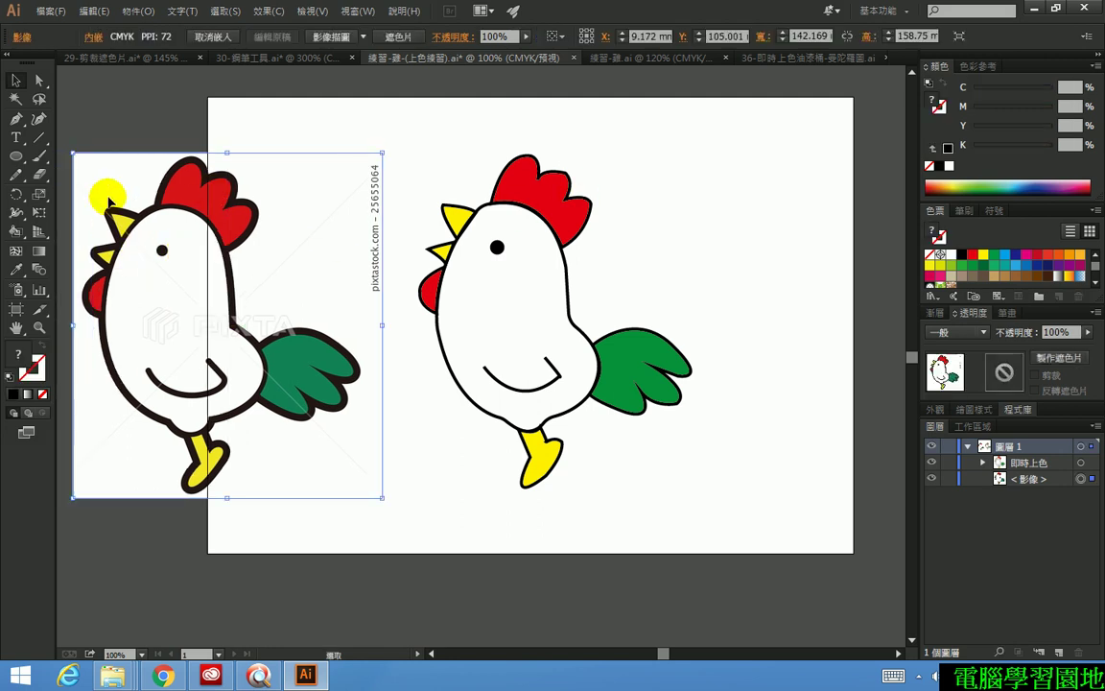
{"action": "left_click", "coordinate": [16, 273]}
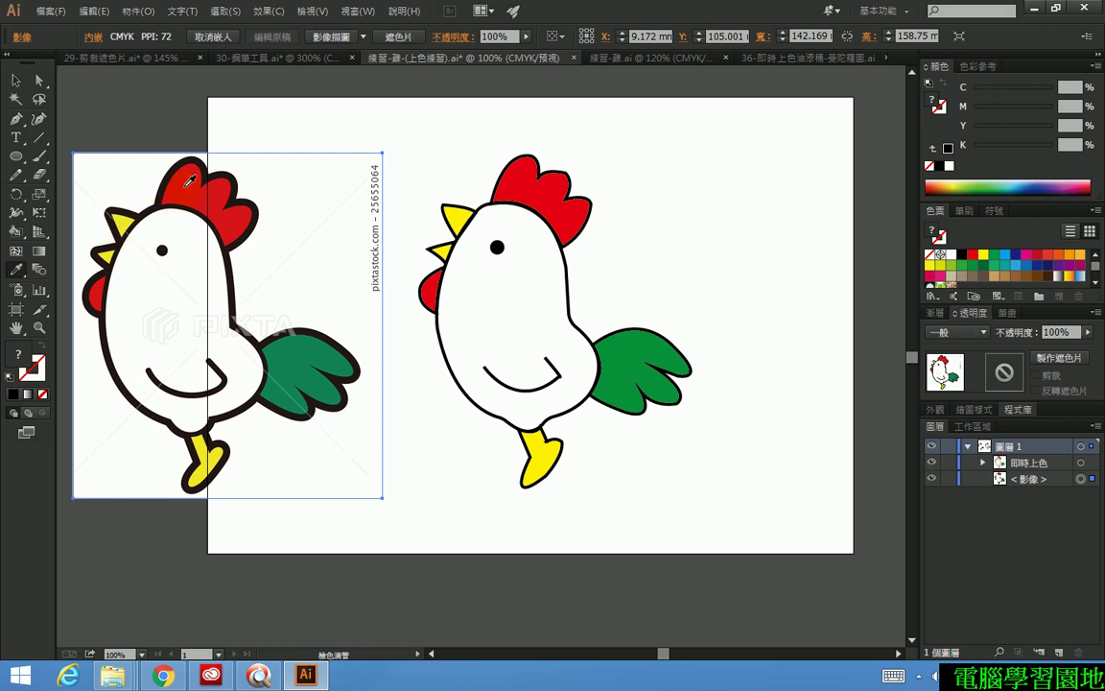
{"action": "left_click", "coordinate": [189, 181]}
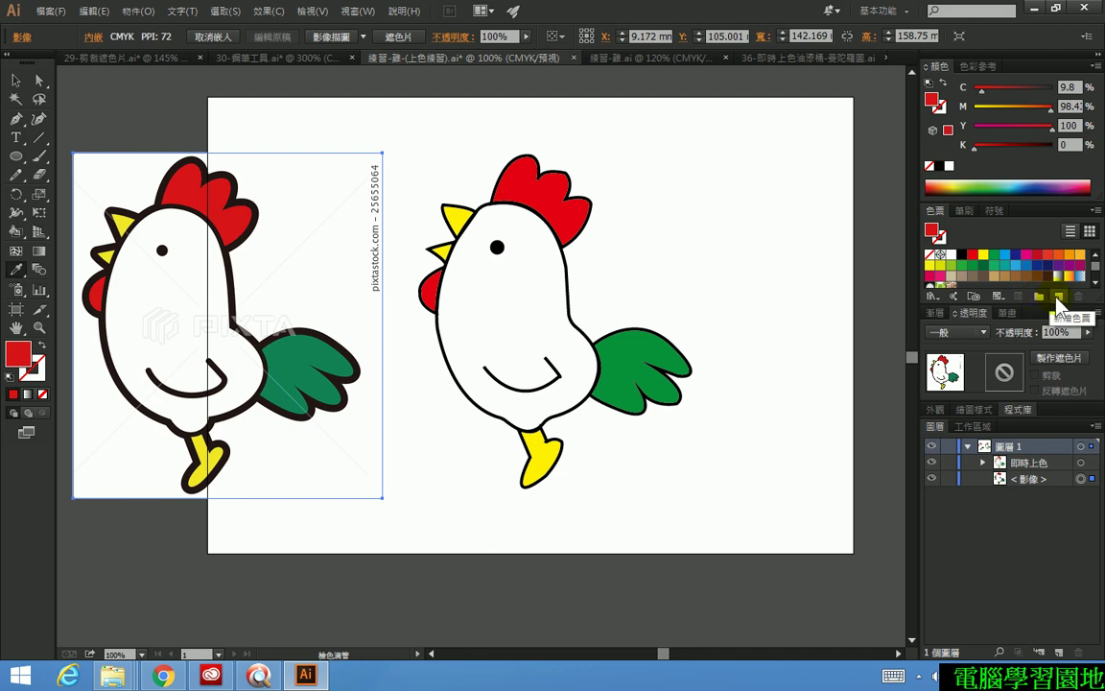
{"action": "left_click", "coordinate": [1058, 298]}
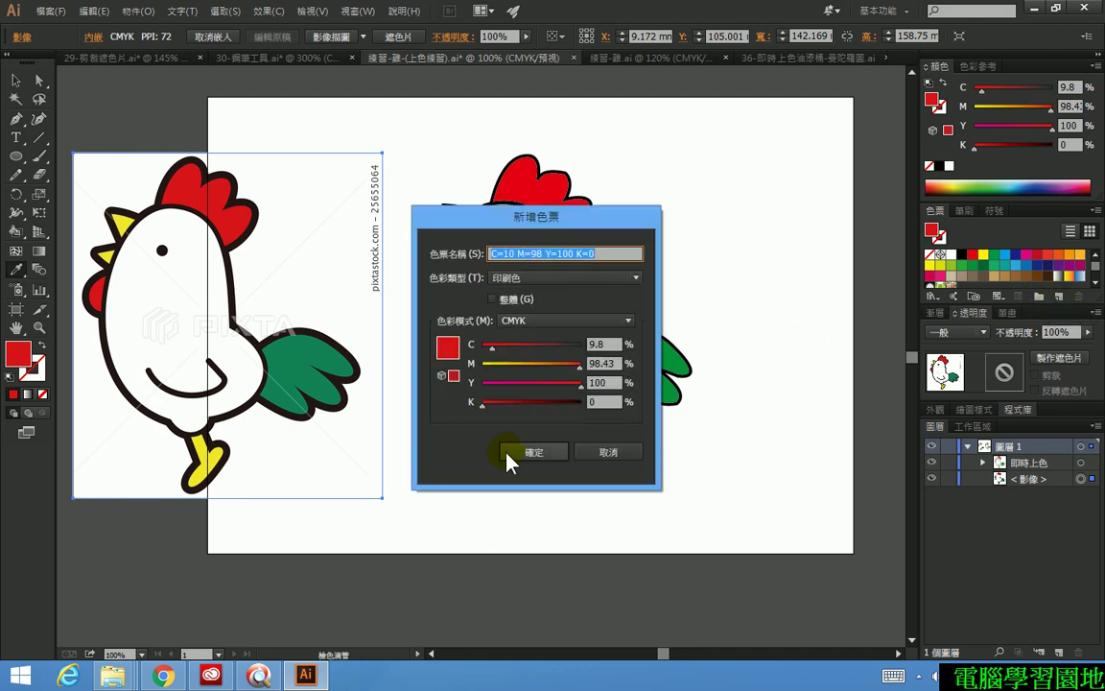
{"action": "left_click", "coordinate": [534, 452]}
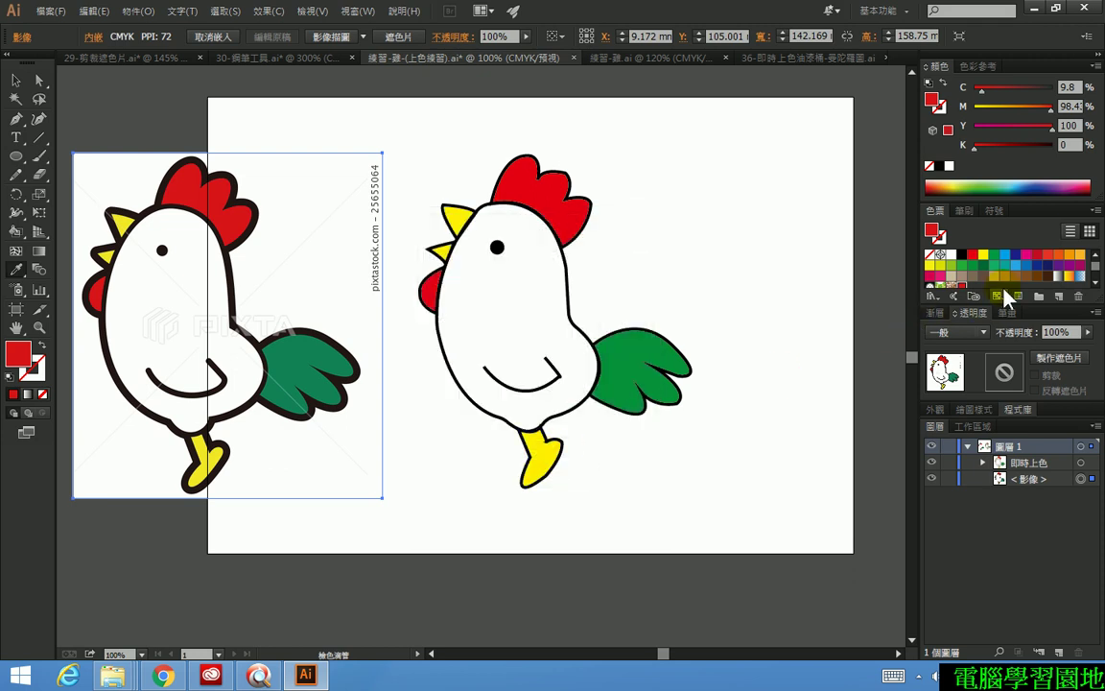
{"action": "left_click_drag", "start_coordinate": [1008, 303], "coordinate": [1006, 359]}
{"action": "left_click", "coordinate": [962, 288]}
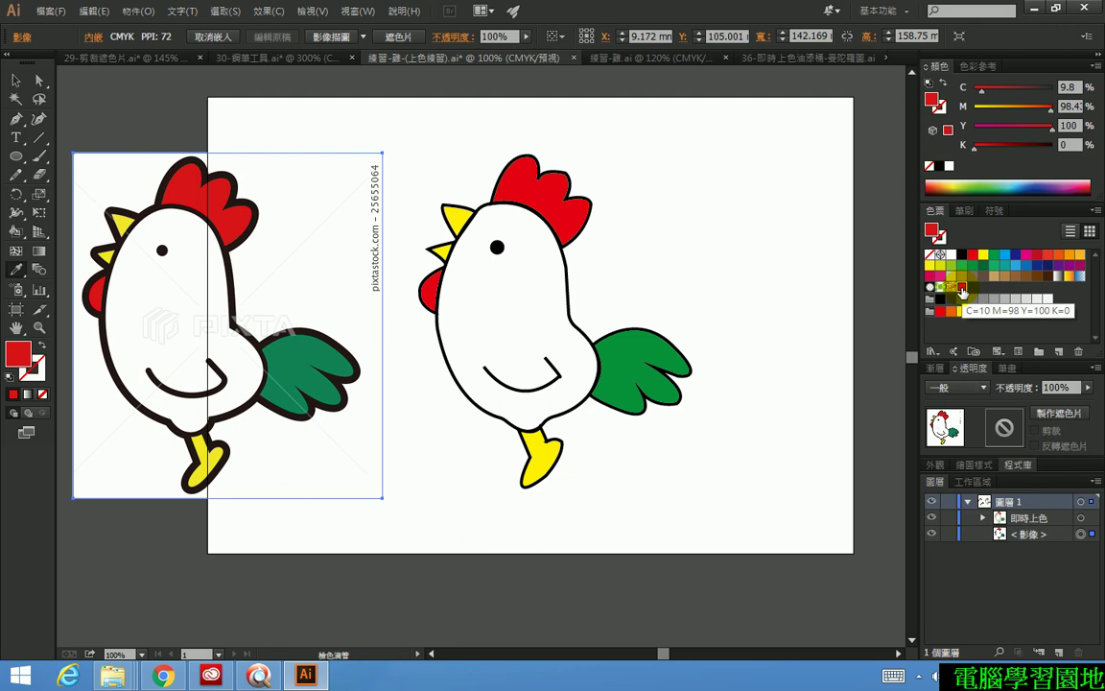
Sample the beak yellow and the tail green from the reference image and save each as a new swatch
{"action": "left_click", "coordinate": [125, 218]}
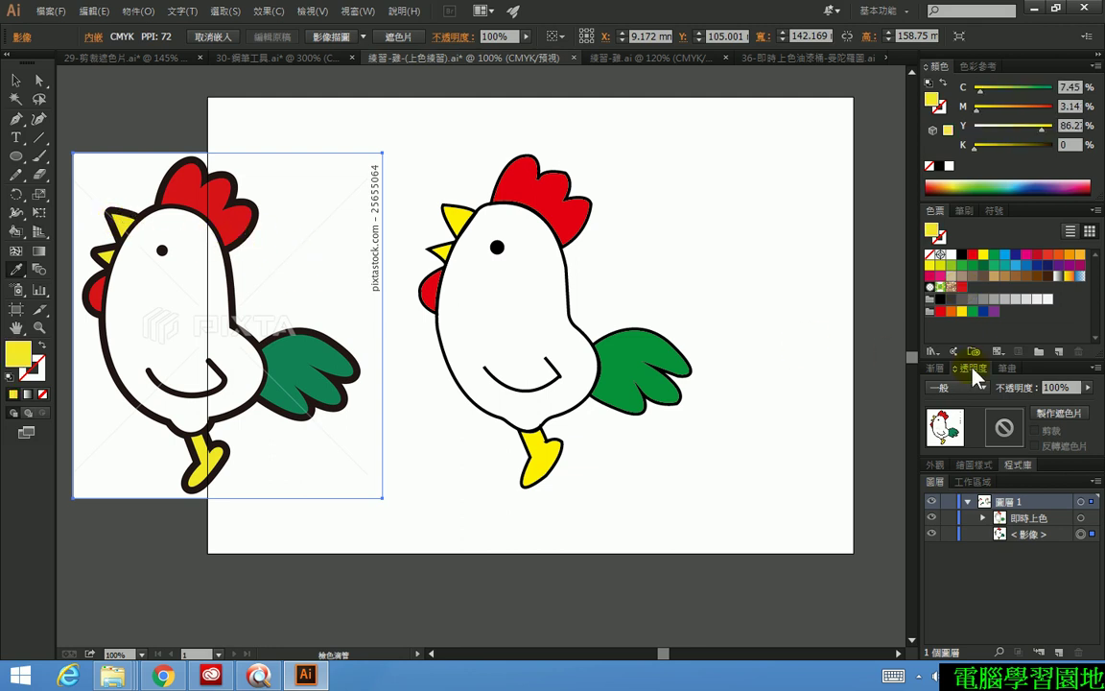
{"action": "left_click", "coordinate": [1056, 353]}
{"action": "left_click", "coordinate": [537, 449]}
{"action": "left_click", "coordinate": [209, 361]}
{"action": "left_click", "coordinate": [283, 355]}
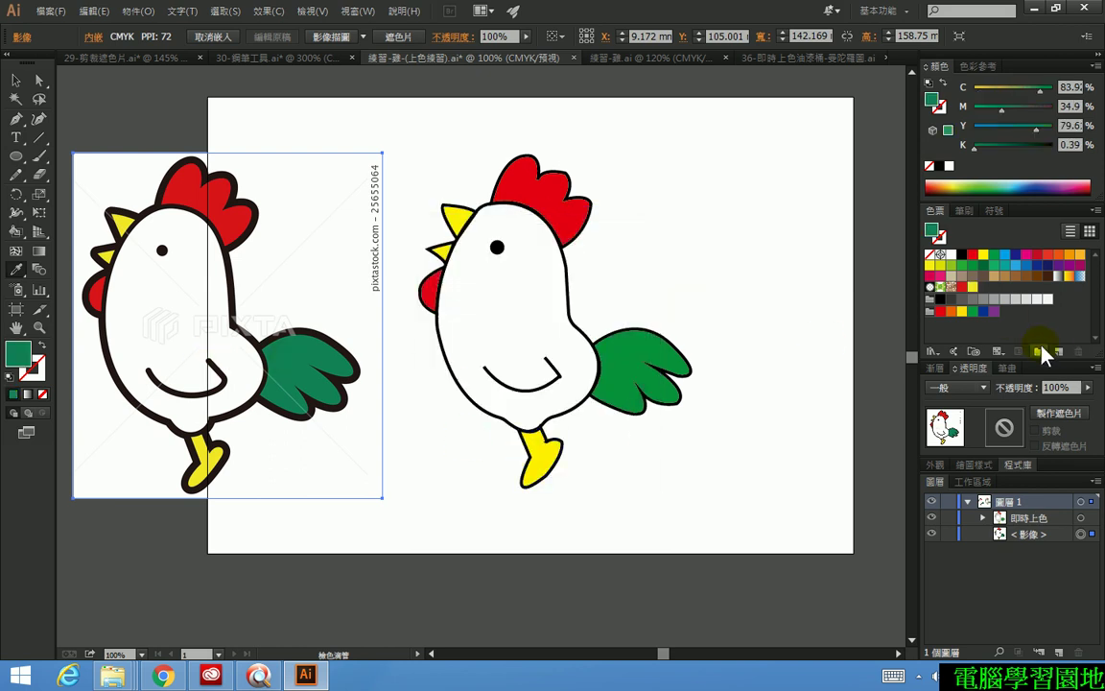
{"action": "left_click", "coordinate": [1058, 352]}
{"action": "left_click", "coordinate": [537, 451]}
{"action": "left_click", "coordinate": [628, 190]}
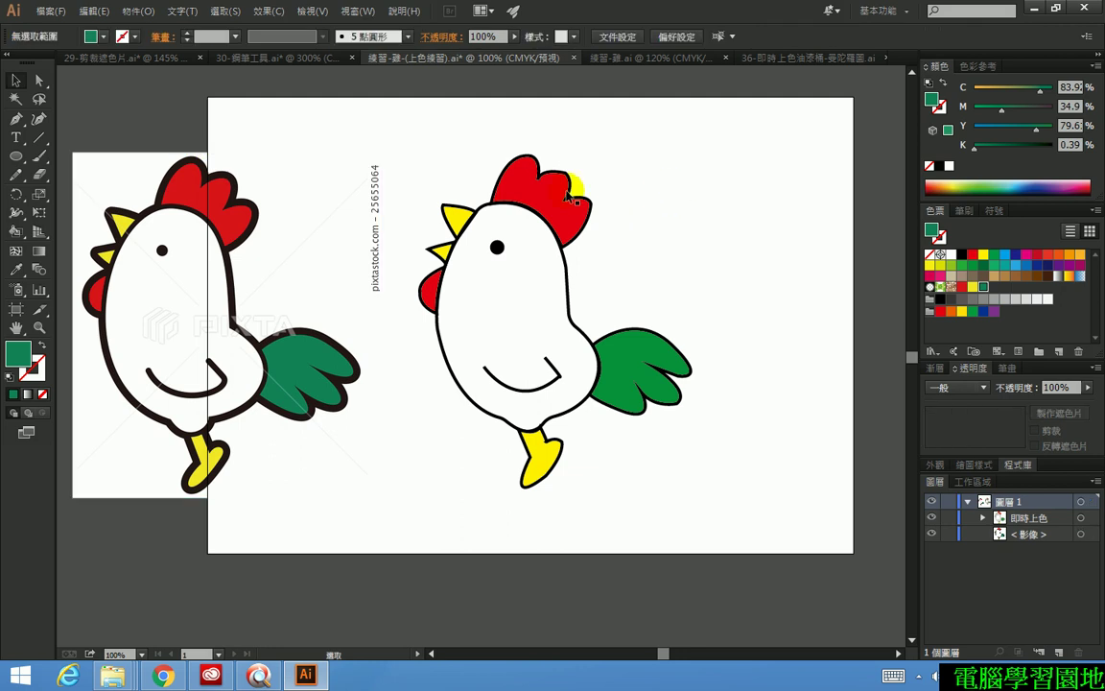
Repaint the Live Paint rooster's comb, beak and tail with the sampled red, yellow and green swatches, and deselect it
{"action": "mouse_move", "coordinate": [407, 143]}
{"action": "left_mouse_down"}
{"action": "mouse_move", "coordinate": [466, 279]}
{"action": "mouse_move", "coordinate": [807, 509]}
{"action": "mouse_move", "coordinate": [729, 508]}
{"action": "left_mouse_up"}
{"action": "left_click_drag", "start_coordinate": [9, 235], "coordinate": [81, 249]}
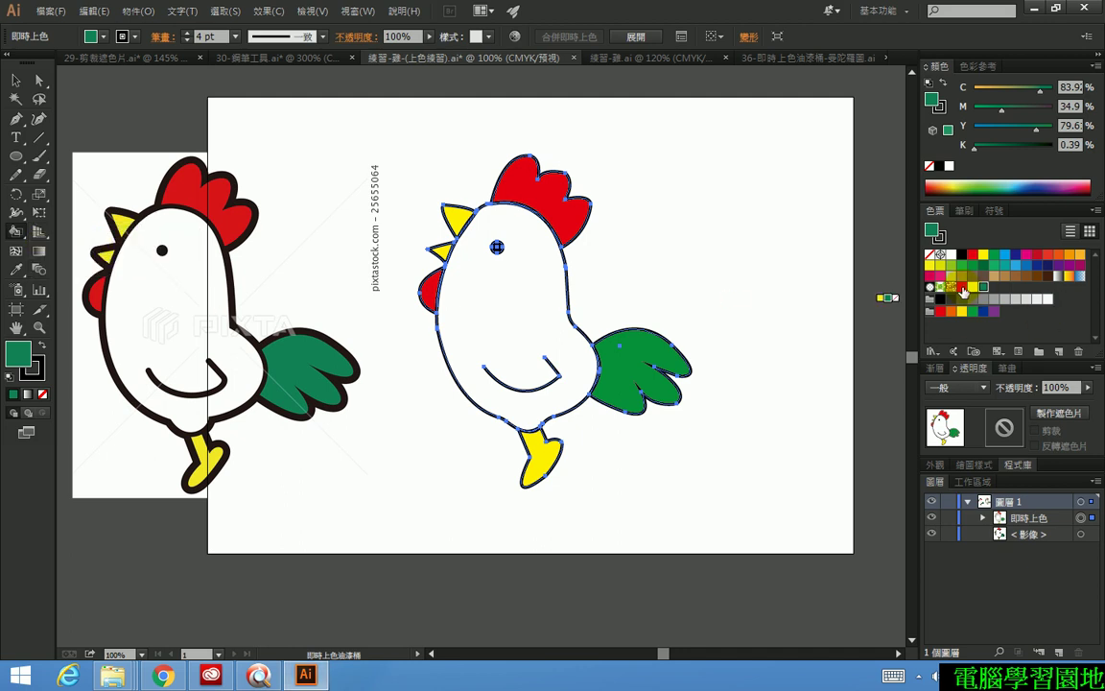
{"action": "left_click", "coordinate": [962, 287]}
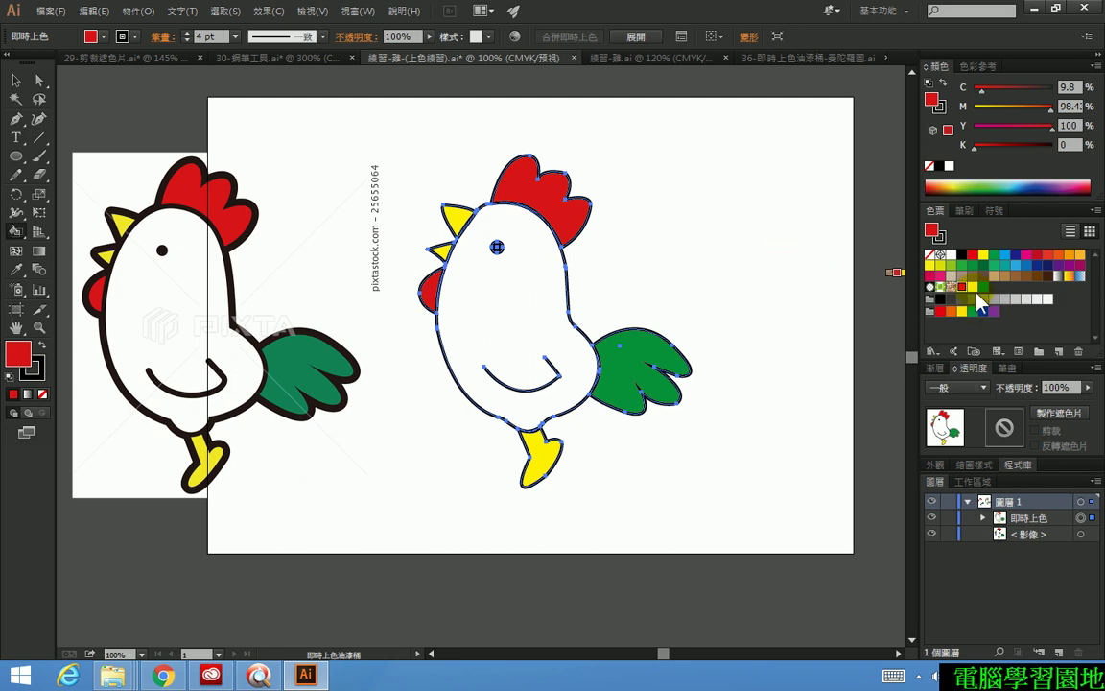
{"action": "left_click", "coordinate": [973, 287]}
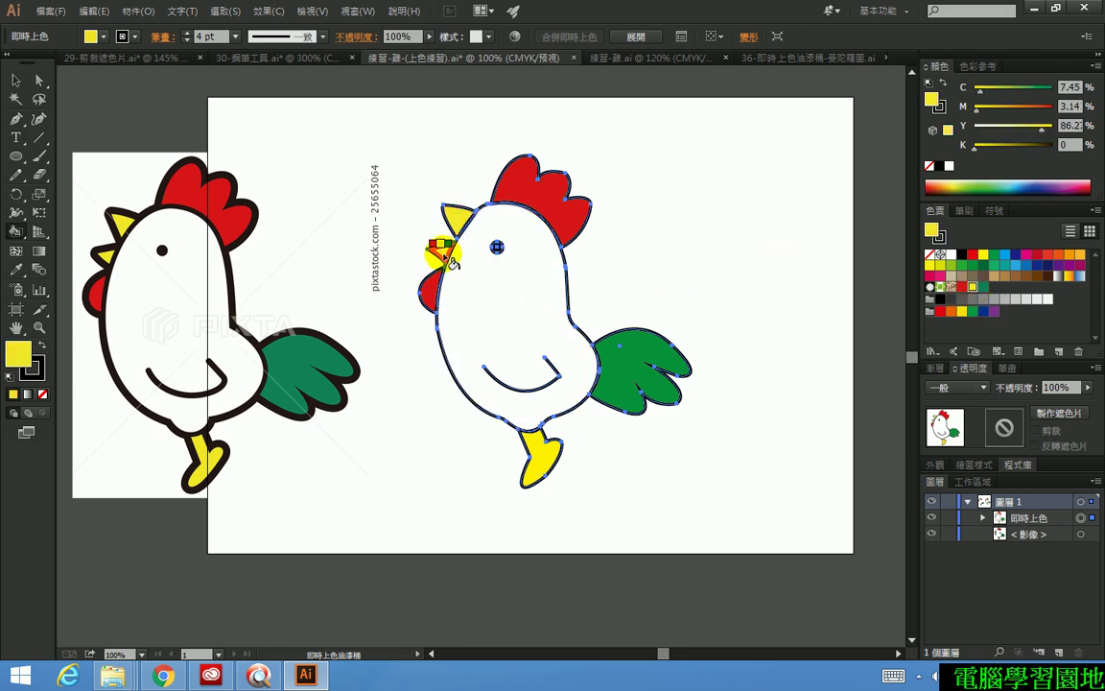
{"action": "left_click", "coordinate": [982, 287]}
{"action": "left_click", "coordinate": [615, 356]}
{"action": "left_click", "coordinate": [15, 80]}
{"action": "left_click", "coordinate": [591, 217]}
{"action": "left_click", "coordinate": [715, 234]}
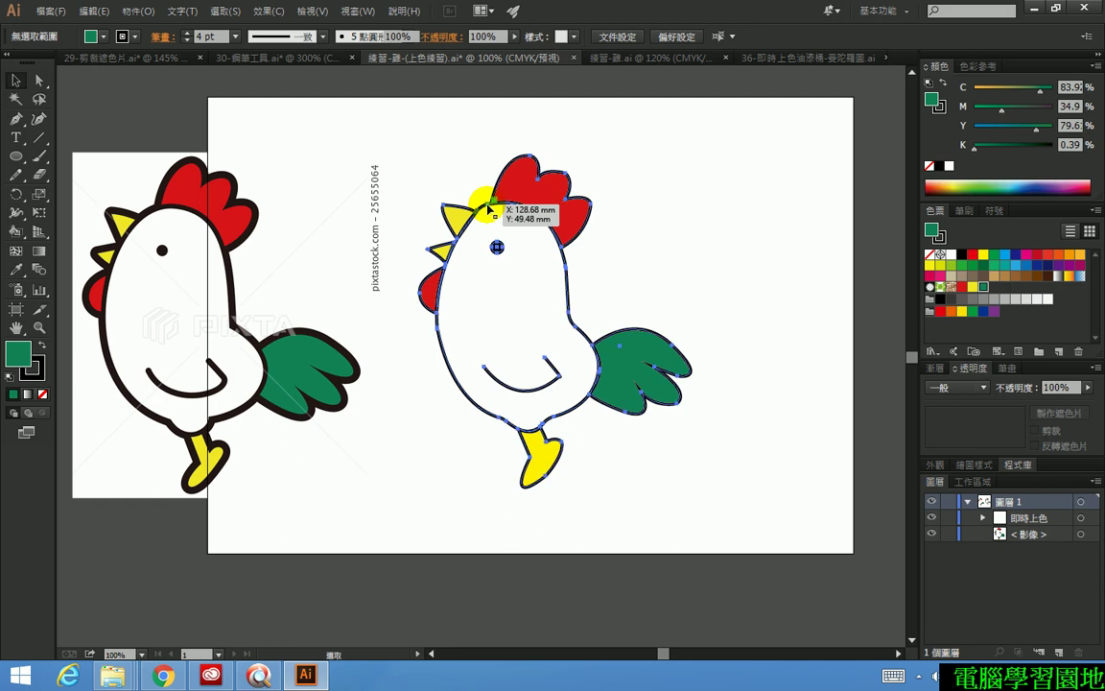
{"action": "left_click", "coordinate": [488, 209]}
{"action": "left_click", "coordinate": [457, 124]}
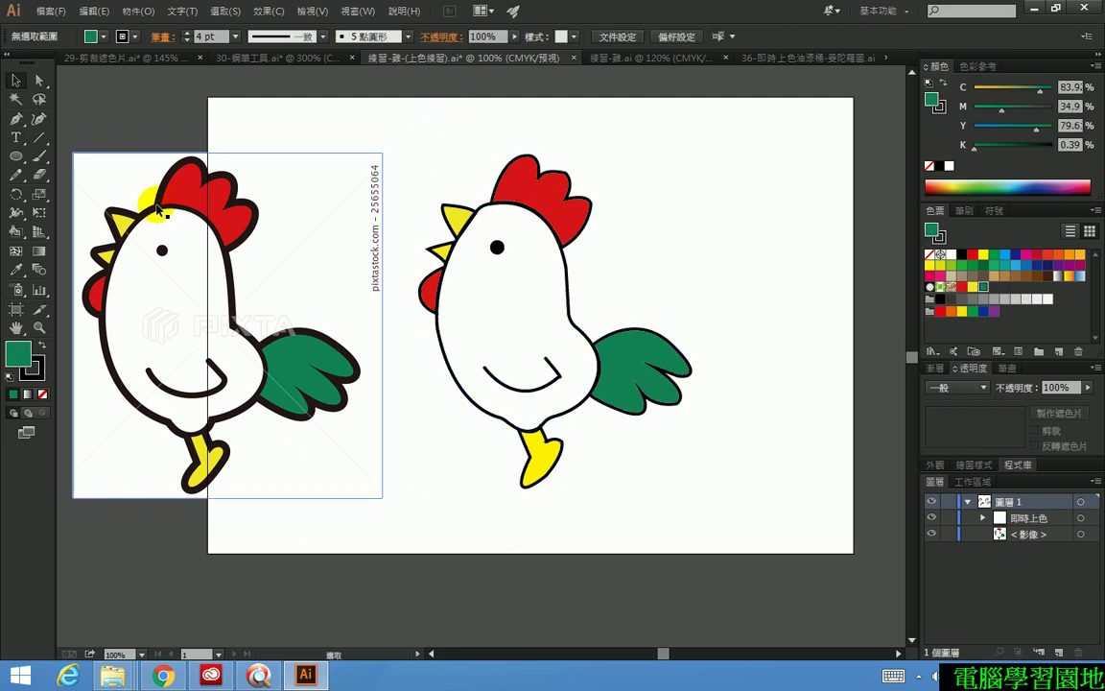
Sample the dark outline colour from the reference rooster with the Eyedropper and save it as a new swatch
{"action": "left_click", "coordinate": [16, 269]}
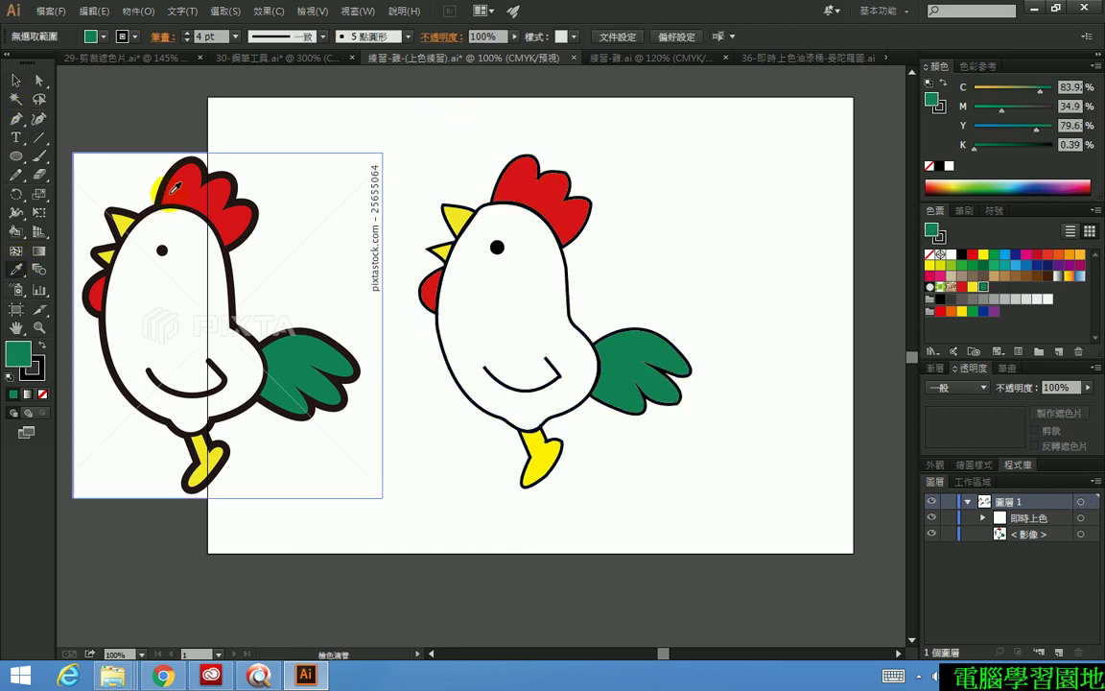
{"action": "left_click", "coordinate": [157, 202]}
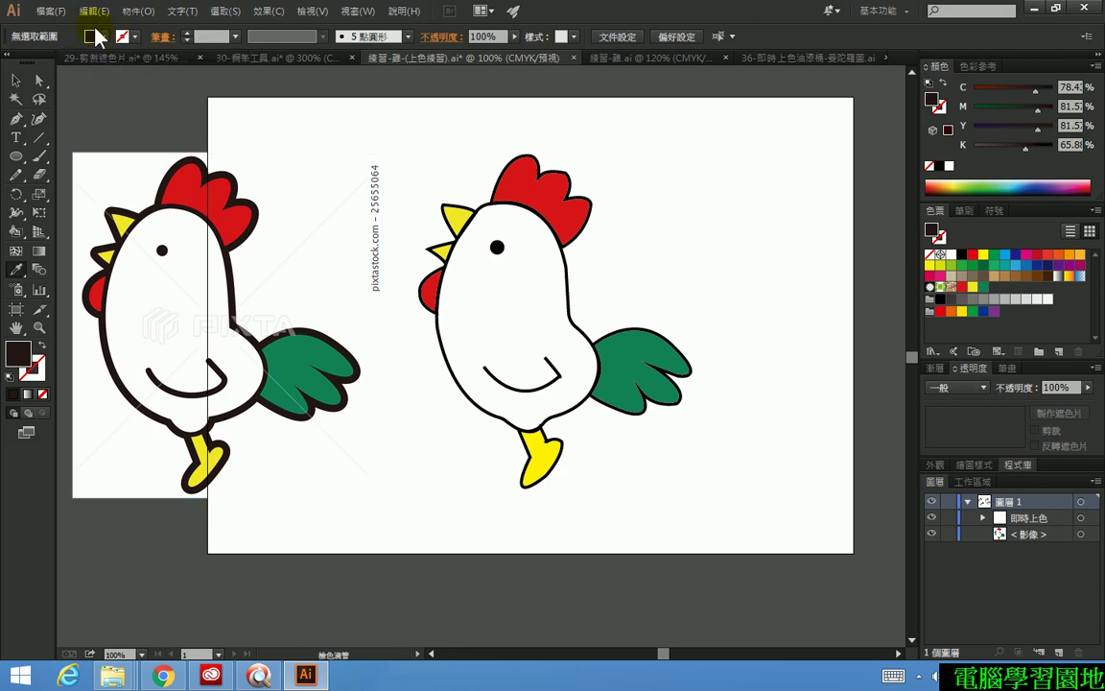
{"action": "left_click", "coordinate": [36, 140]}
{"action": "left_click", "coordinate": [15, 80]}
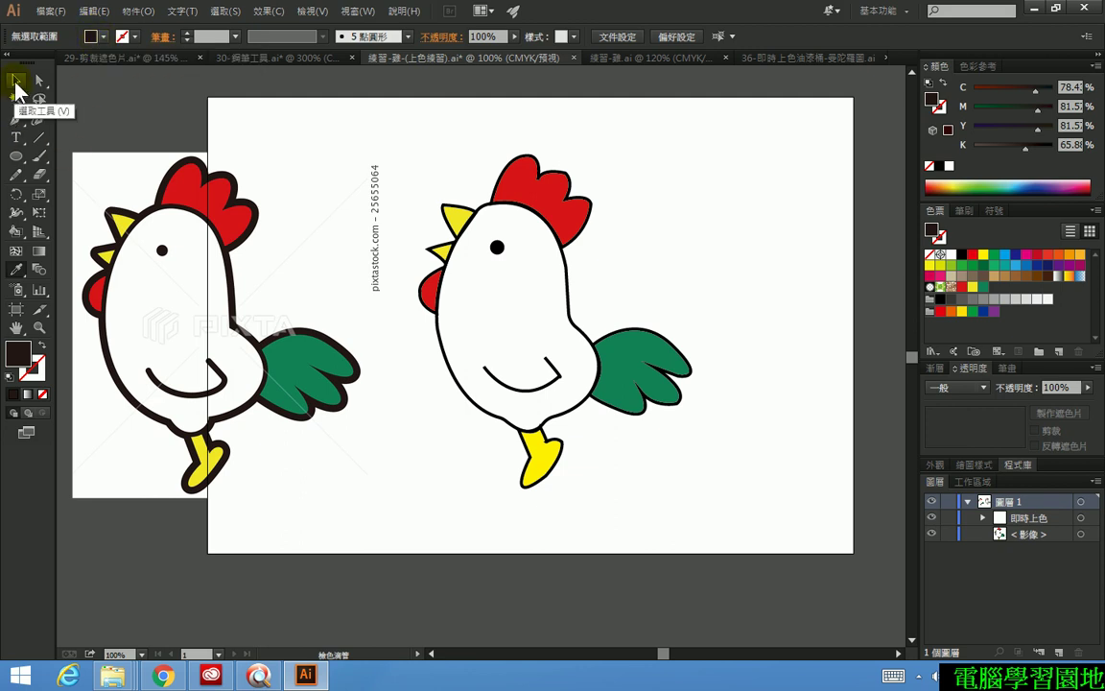
{"action": "left_click", "coordinate": [225, 159]}
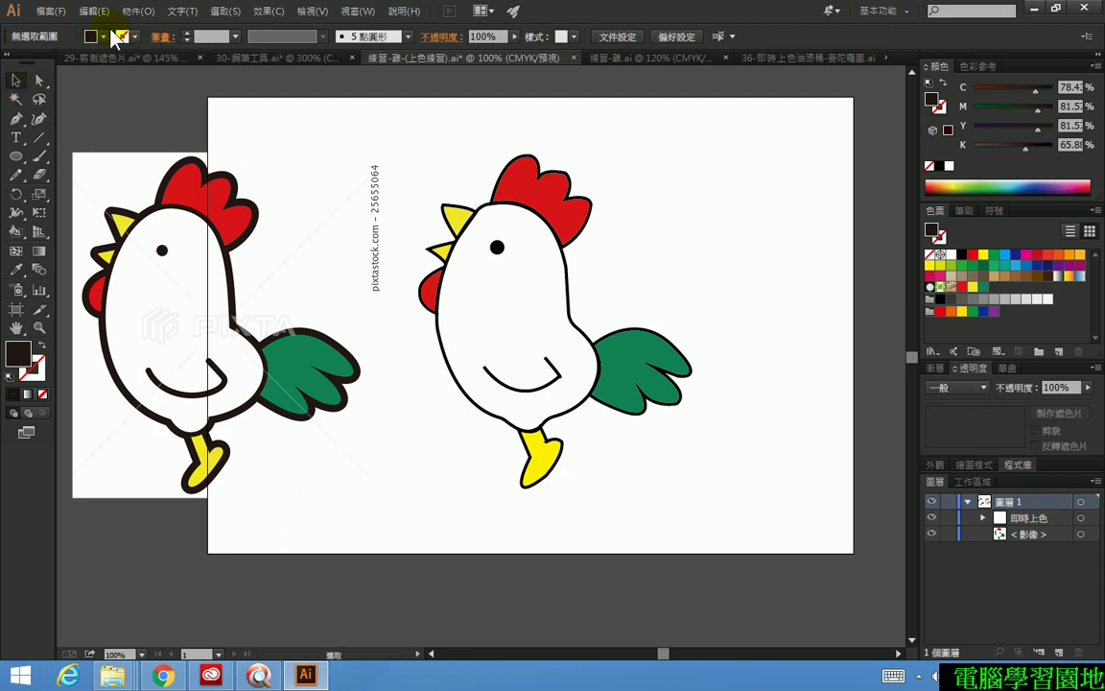
{"action": "left_click", "coordinate": [1059, 352]}
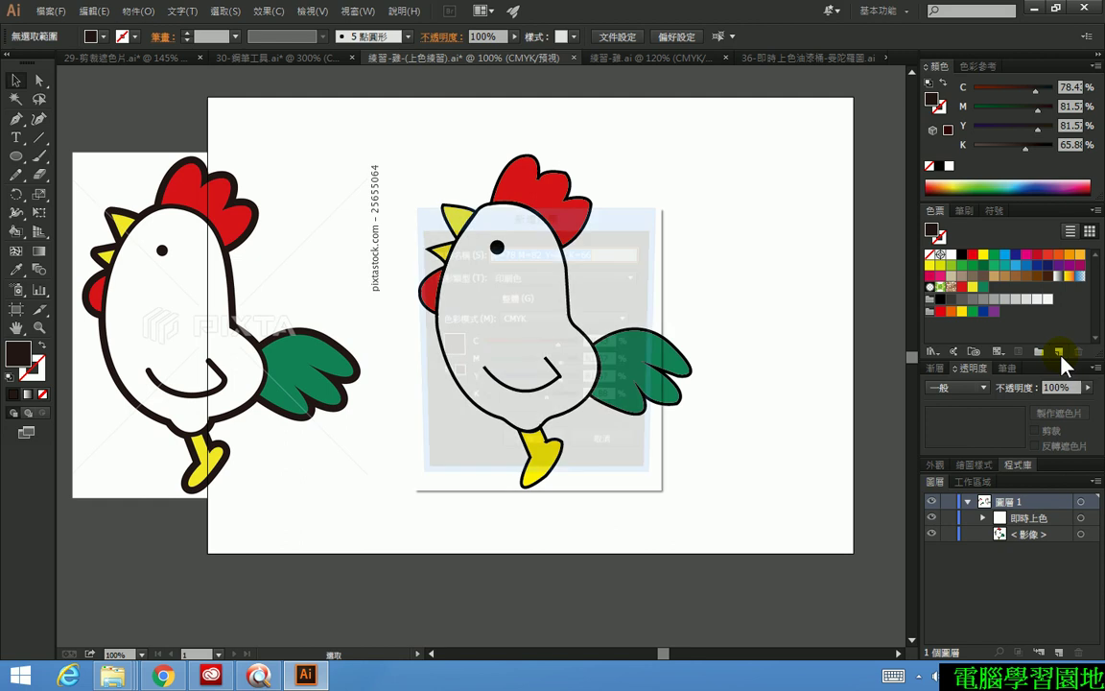
{"action": "left_click", "coordinate": [503, 406]}
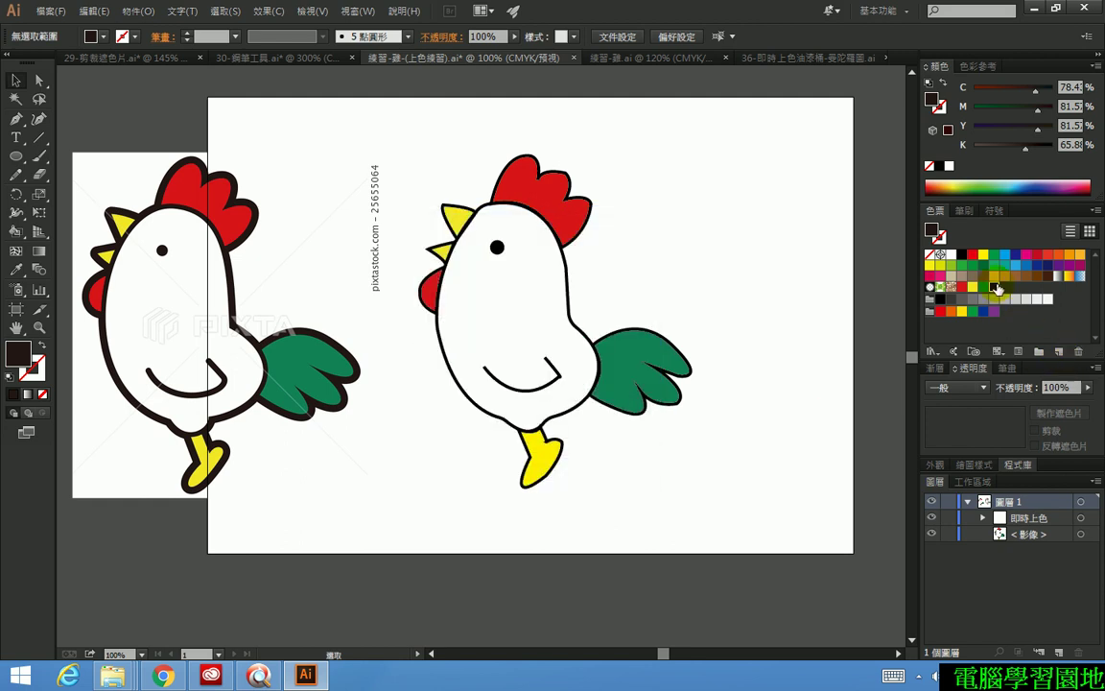
Apply the sampled dark outline swatch to the strokes of the Live Paint rooster and deselect it
{"action": "left_click_drag", "start_coordinate": [402, 131], "coordinate": [768, 518]}
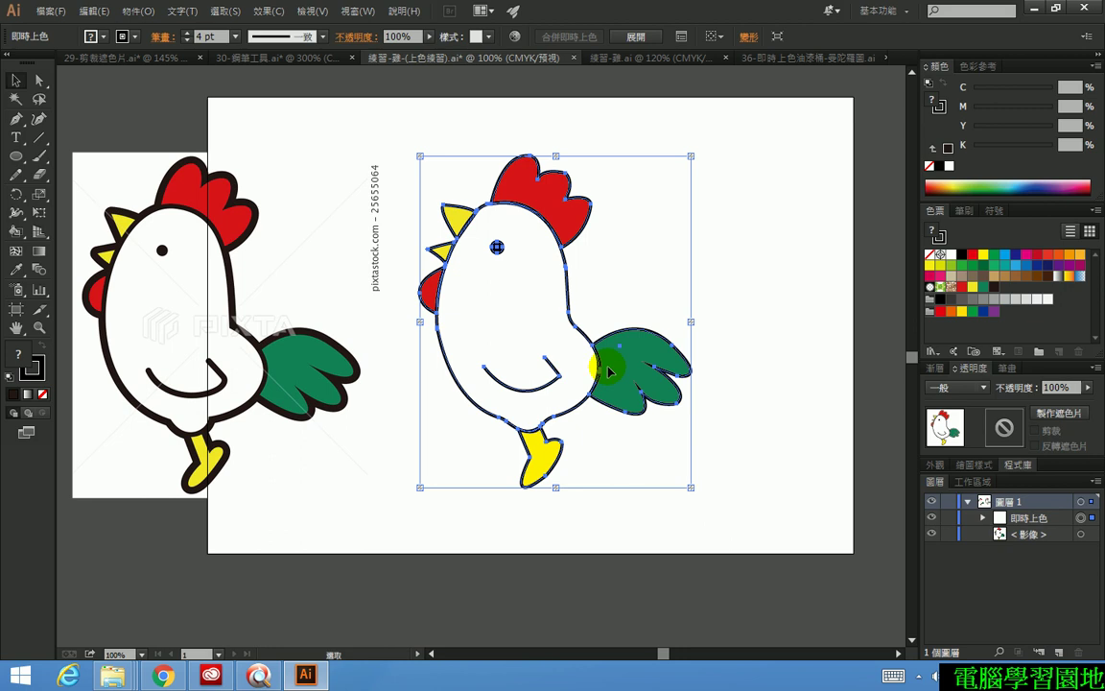
{"action": "left_click", "coordinate": [137, 36]}
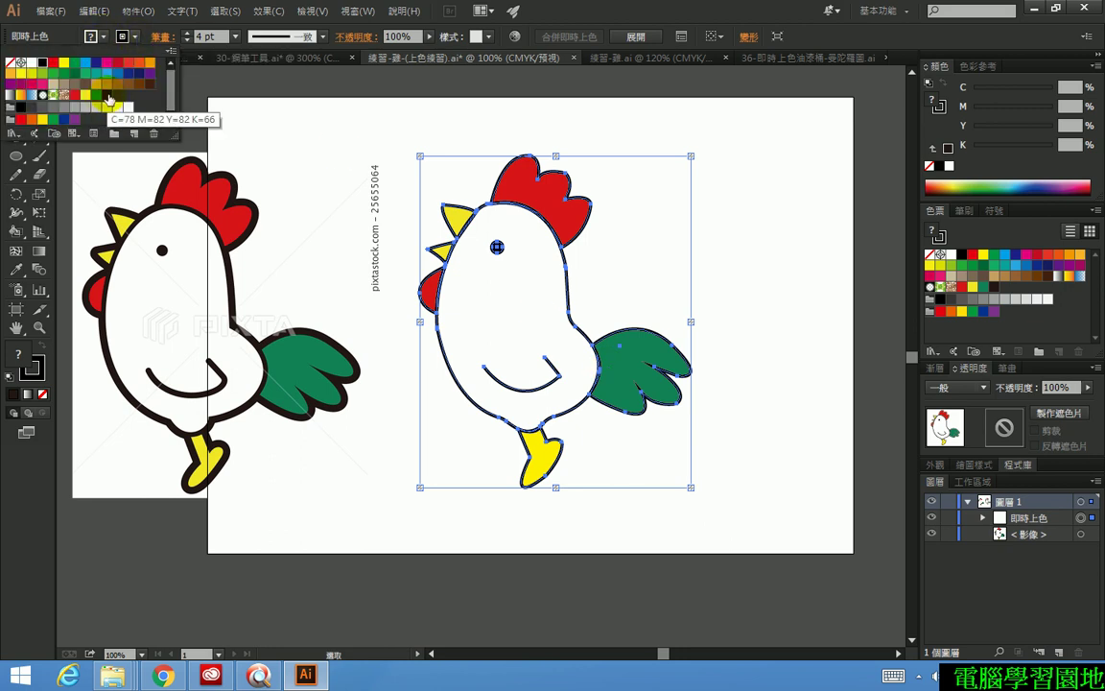
{"action": "left_click", "coordinate": [108, 100]}
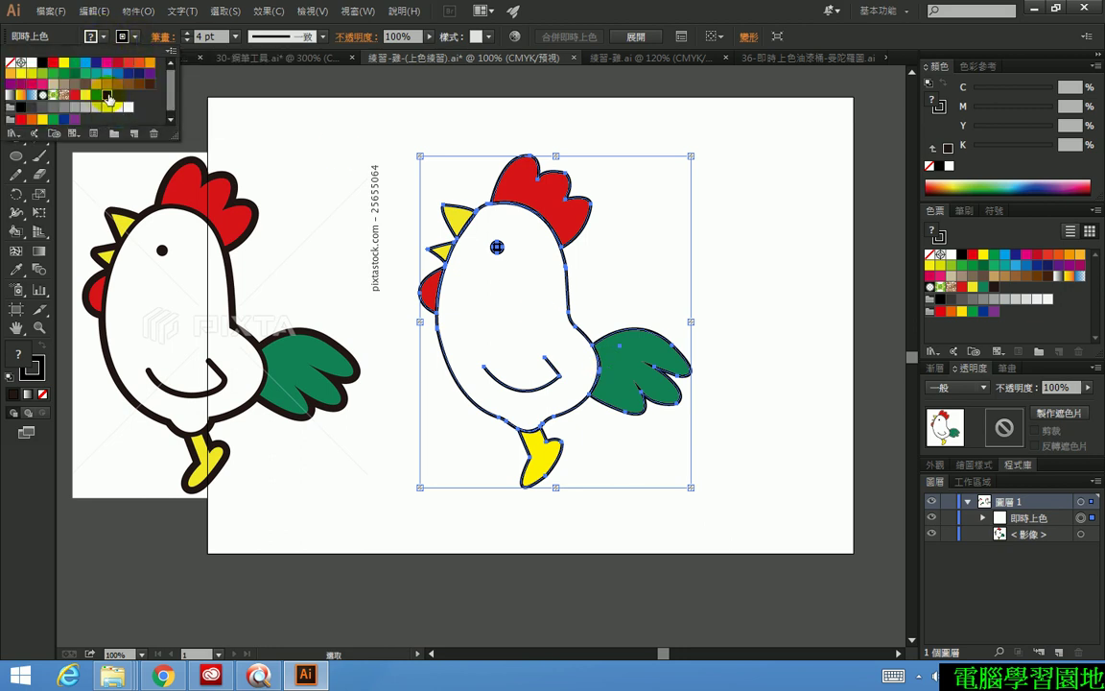
{"action": "left_click", "coordinate": [414, 124]}
{"action": "left_click", "coordinate": [465, 136]}
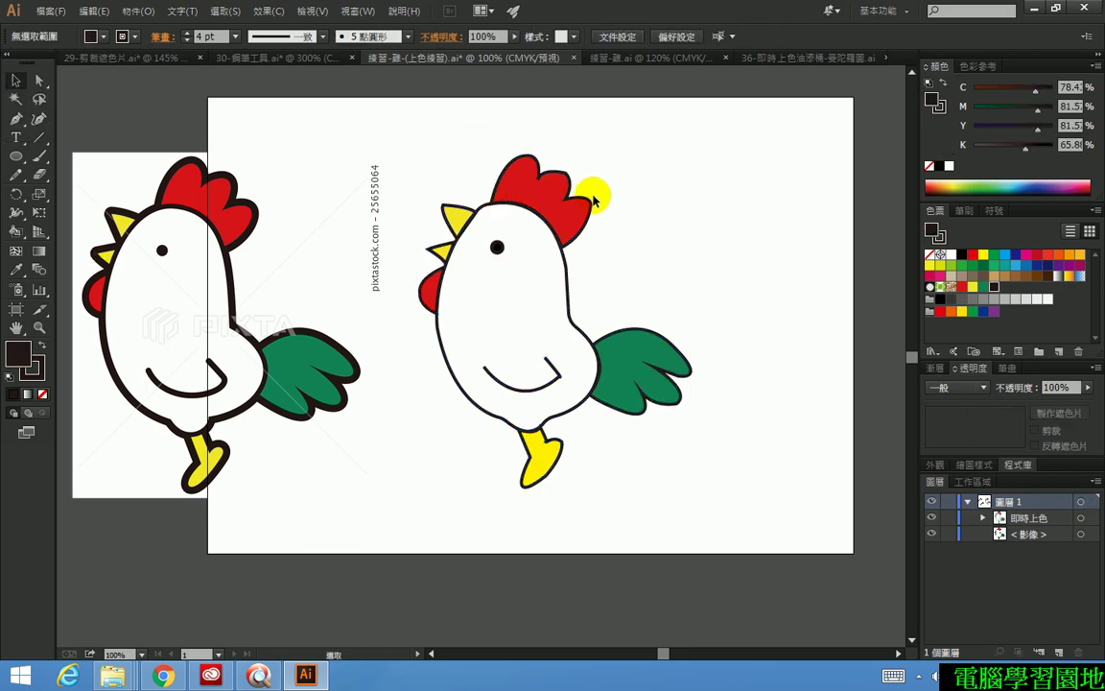
Set the stroke weight of the whole Live Paint rooster to 5 pt
{"action": "mouse_move", "coordinate": [407, 127]}
{"action": "left_mouse_down"}
{"action": "mouse_move", "coordinate": [710, 488]}
{"action": "mouse_move", "coordinate": [764, 518]}
{"action": "left_mouse_up"}
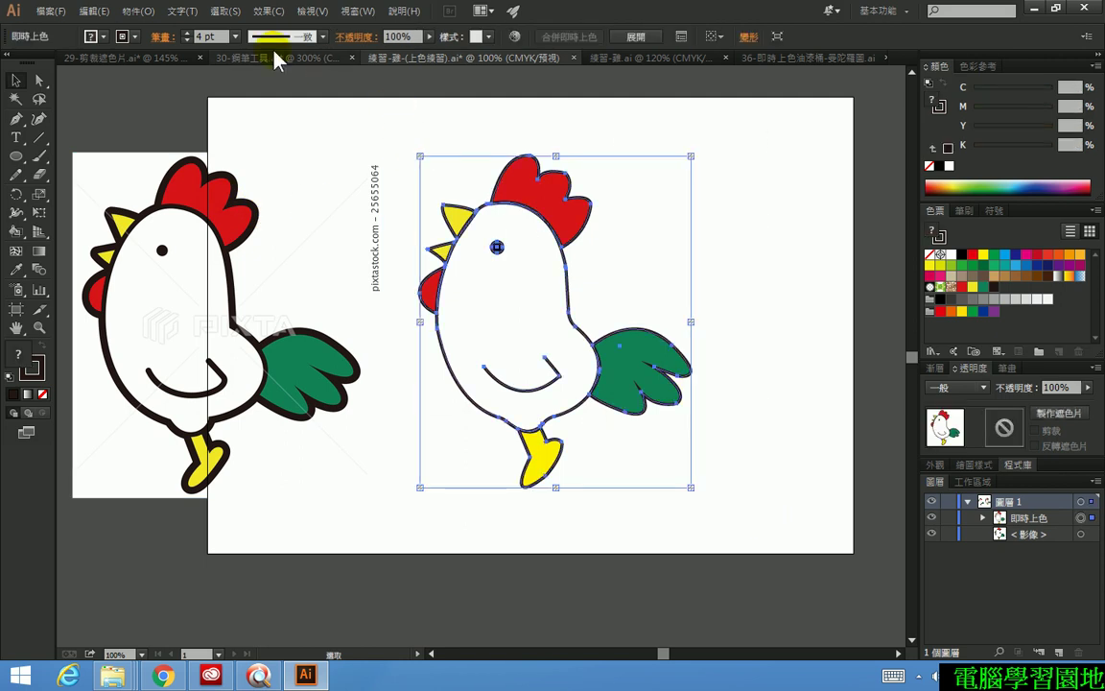
{"action": "left_click", "coordinate": [187, 34]}
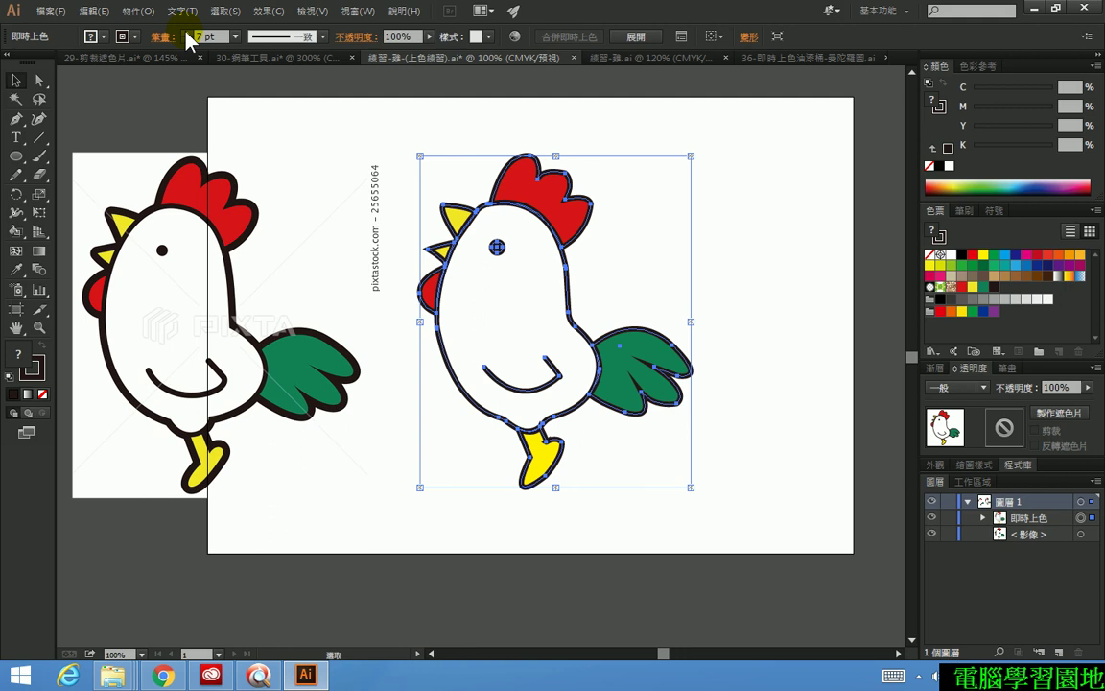
{"action": "left_click", "coordinate": [187, 39]}
{"action": "left_click", "coordinate": [187, 40]}
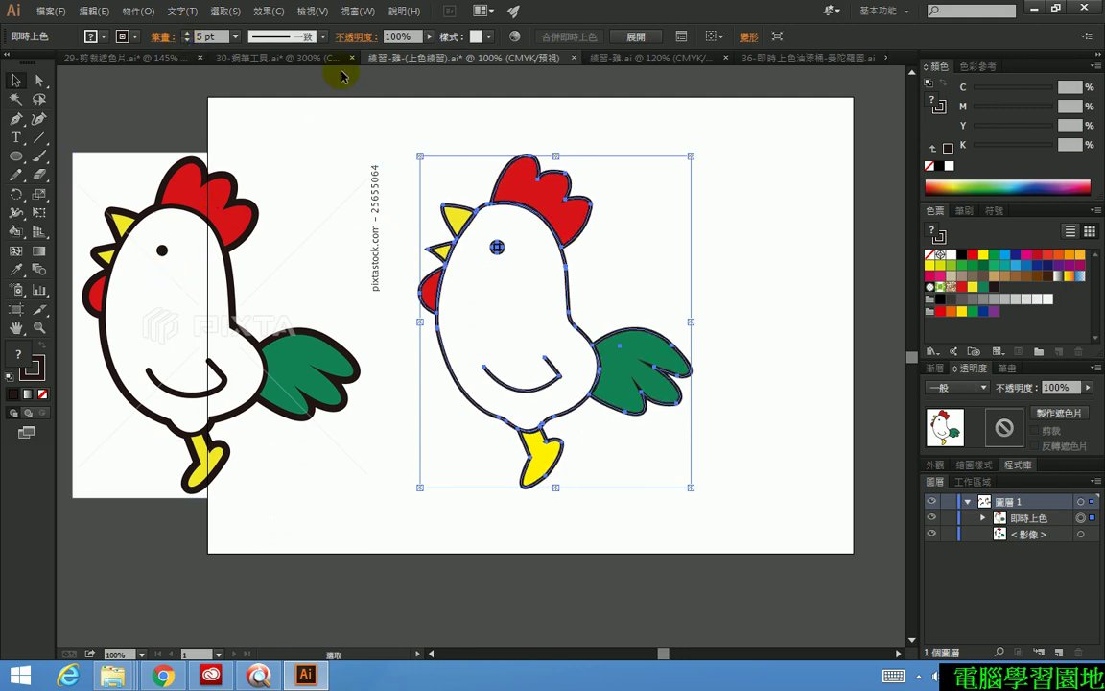
Try to apply a variable width profile to the rooster's outline strokes, and deselect the artwork
{"action": "left_click", "coordinate": [309, 36]}
{"action": "left_click", "coordinate": [288, 94]}
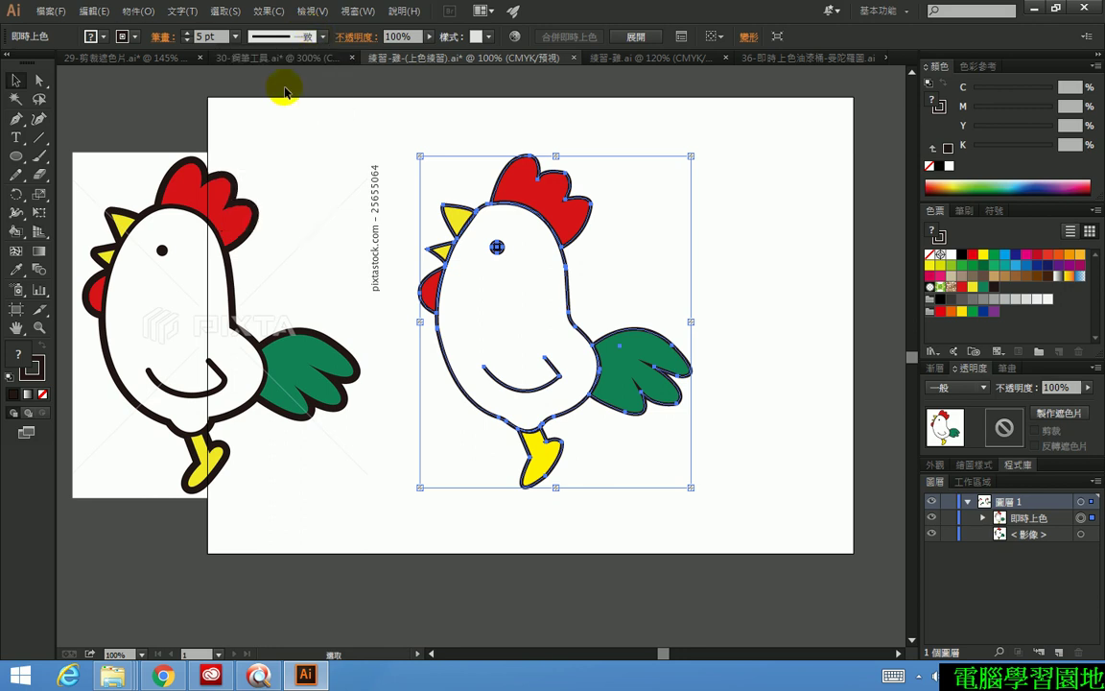
{"action": "left_click", "coordinate": [312, 38]}
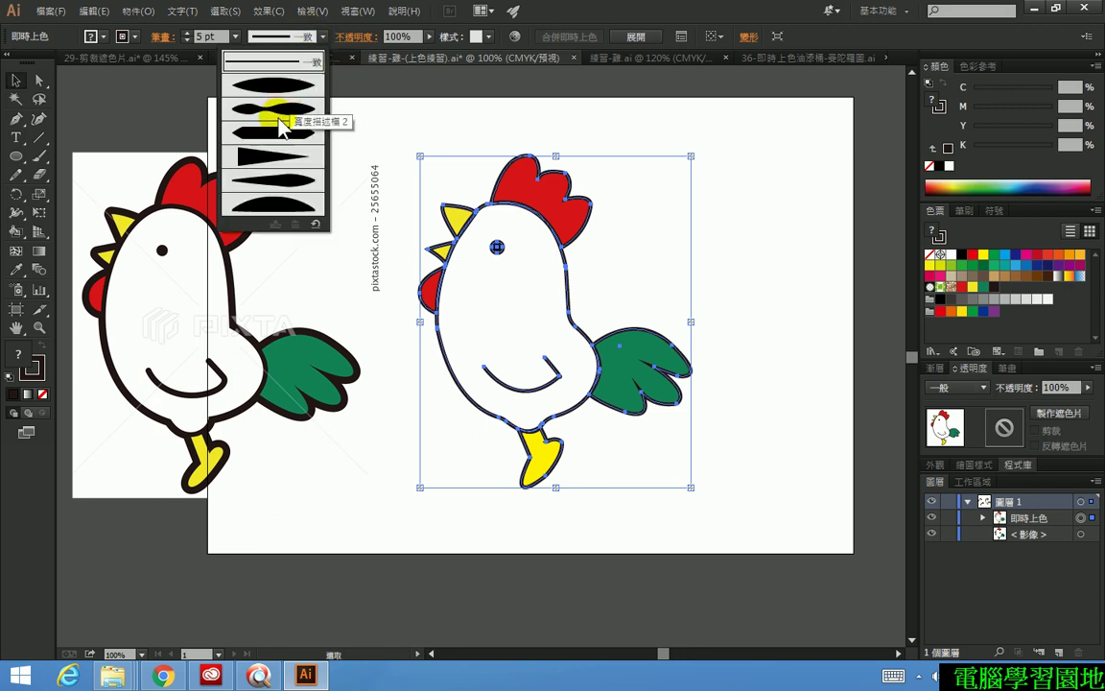
{"action": "left_click", "coordinate": [285, 177]}
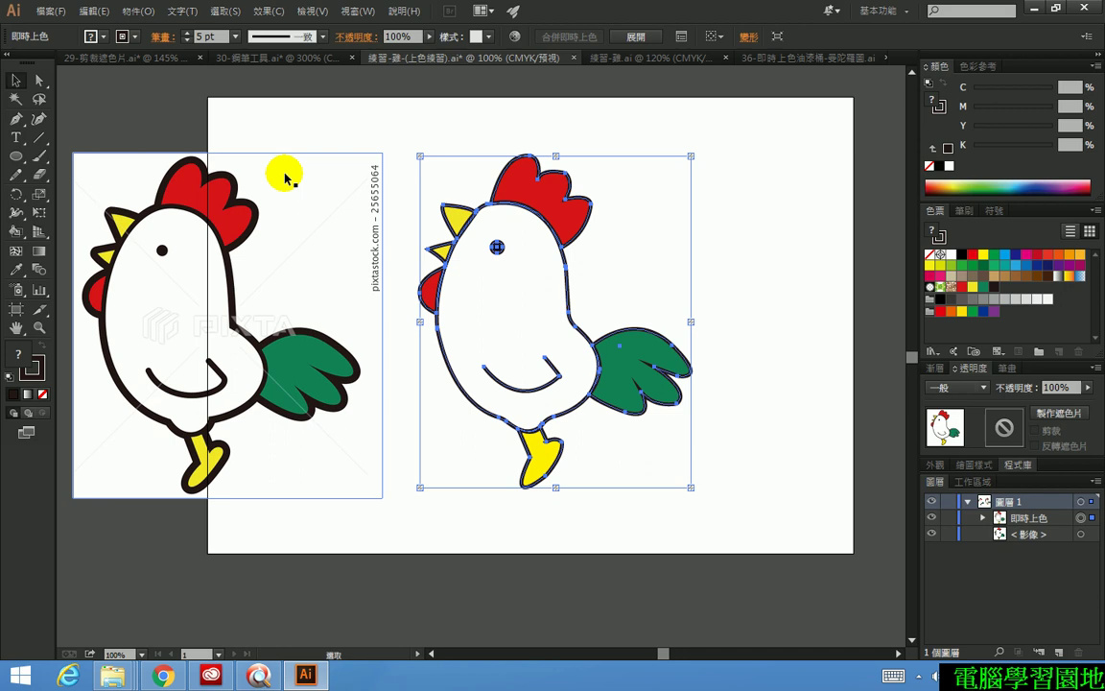
{"action": "left_click", "coordinate": [430, 132]}
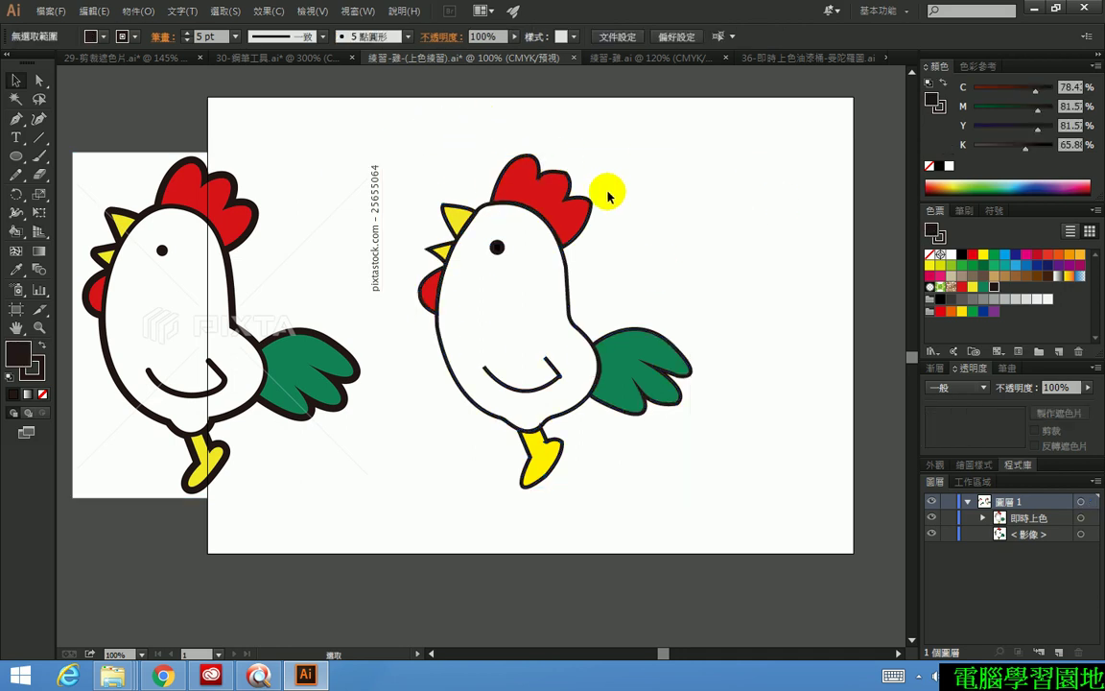